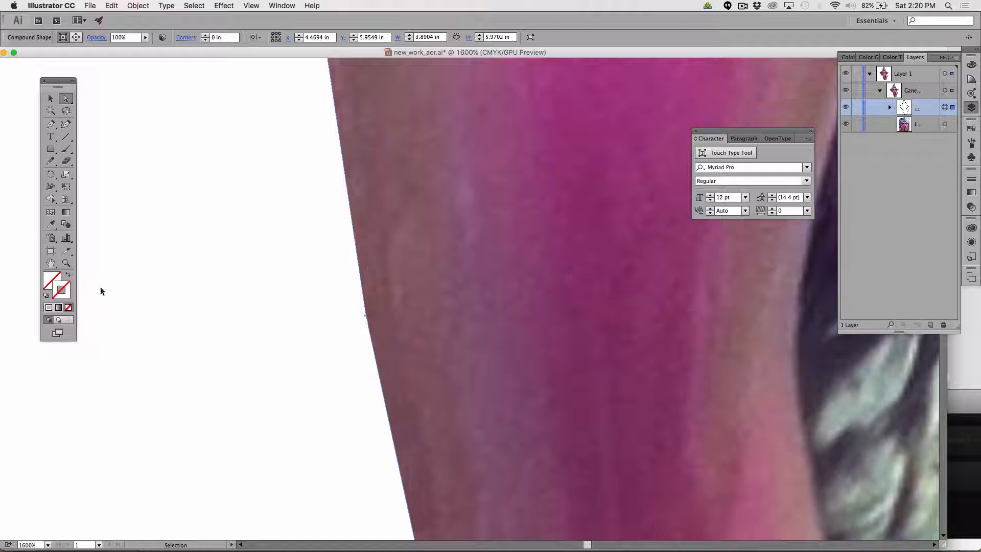
Pull a direction handle from the clipping path's anchor point on the trunk's outer edge and nudge the anchor slightly inward.
mouse_move(52, 127)
left_mouse_down()
mouse_move(103, 162)
mouse_move(51, 115)
mouse_move(50, 128)
left_mouse_up()
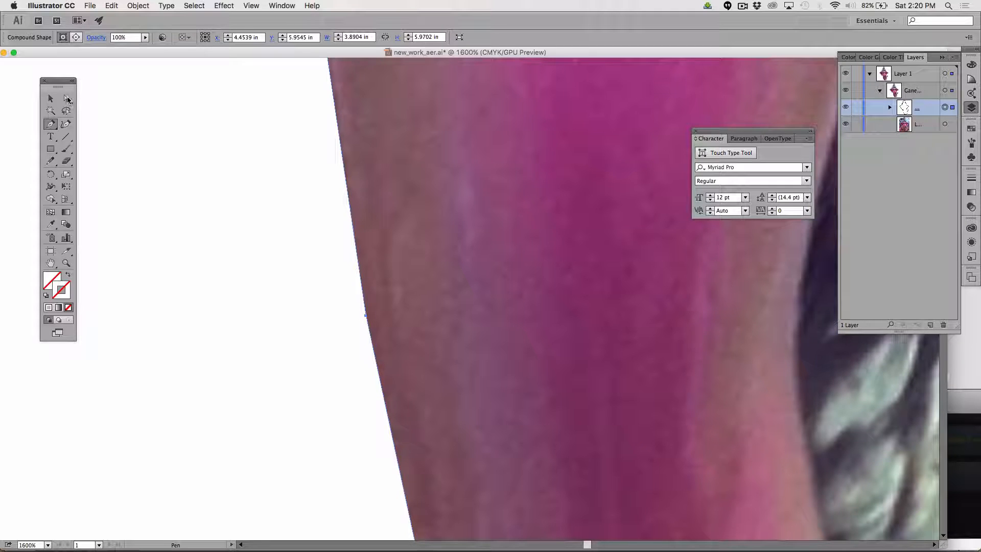
left_click_drag(49, 125, 102, 161)
left_click_drag(365, 317, 374, 368)
left_click(67, 100)
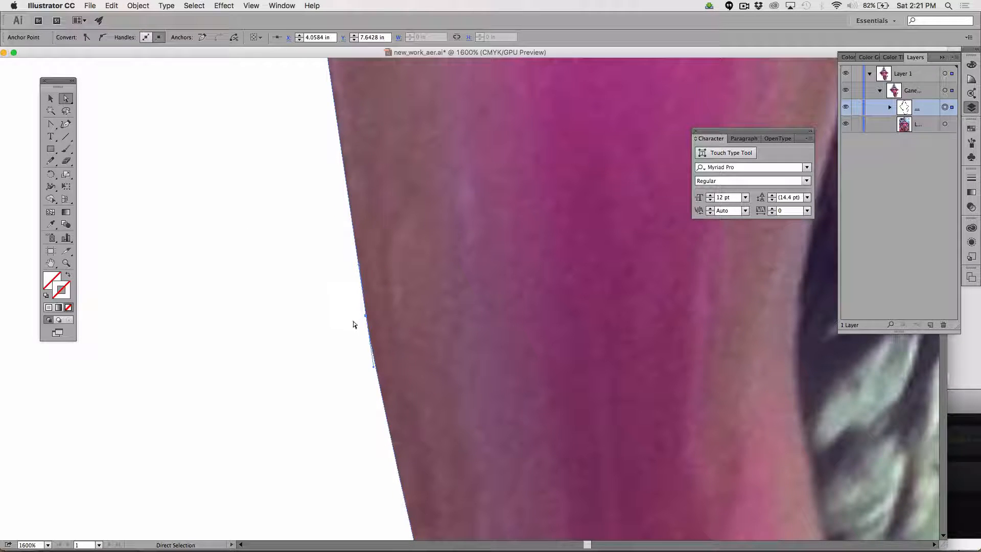
left_click_drag(367, 315, 370, 315)
left_click(321, 317)
Examine the outline of the clipped elephant head around the ears, tusks and trunk.
key("super+minus")
key("super+minus")
key("super+minus")
key("super+minus")
key("super+minus")
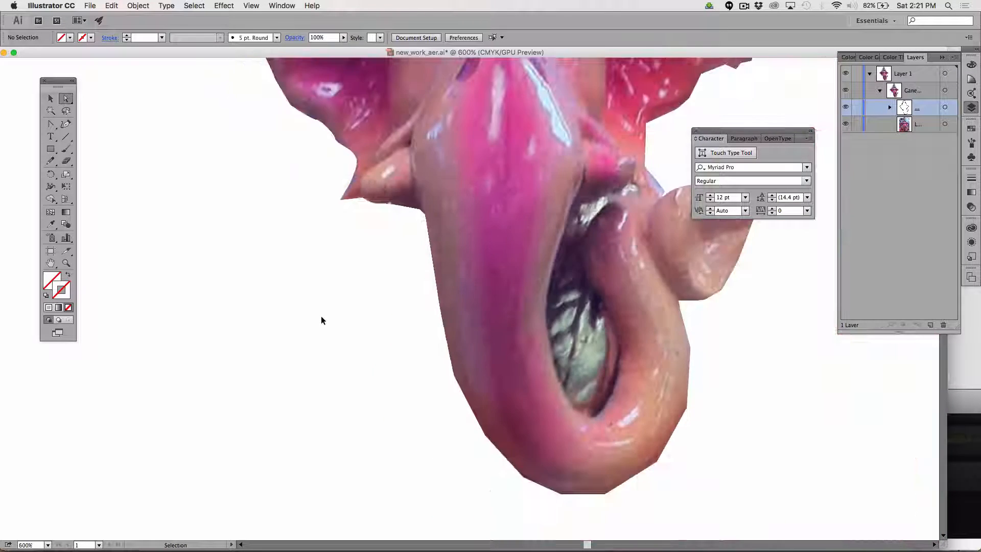
scroll(402, 323, "up", 5)
scroll(402, 323, "right", 4)
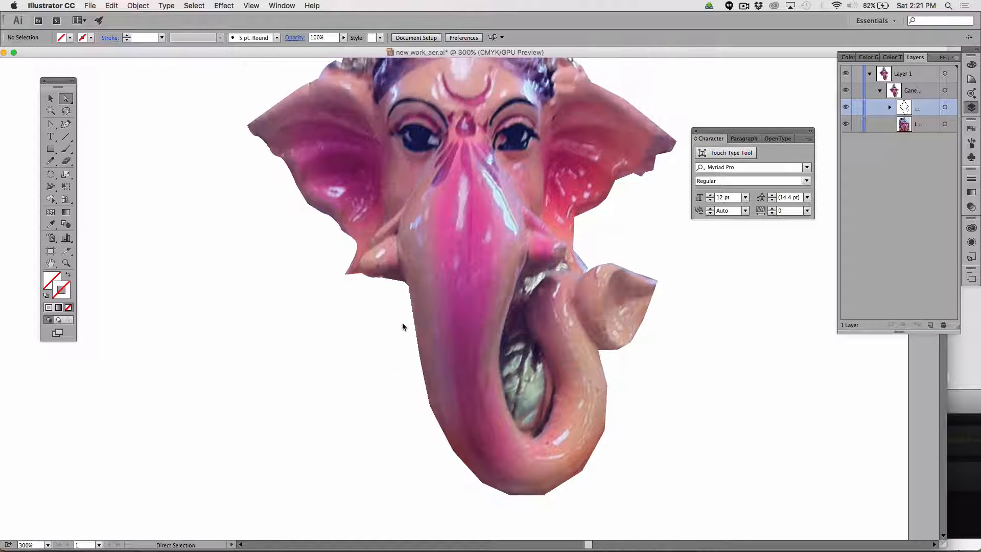
left_click(50, 98)
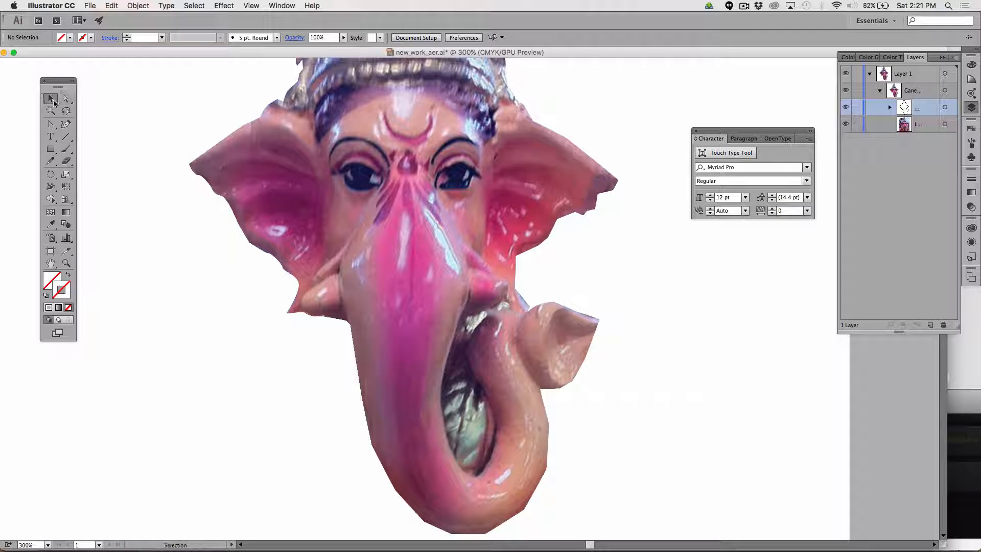
left_click(350, 142)
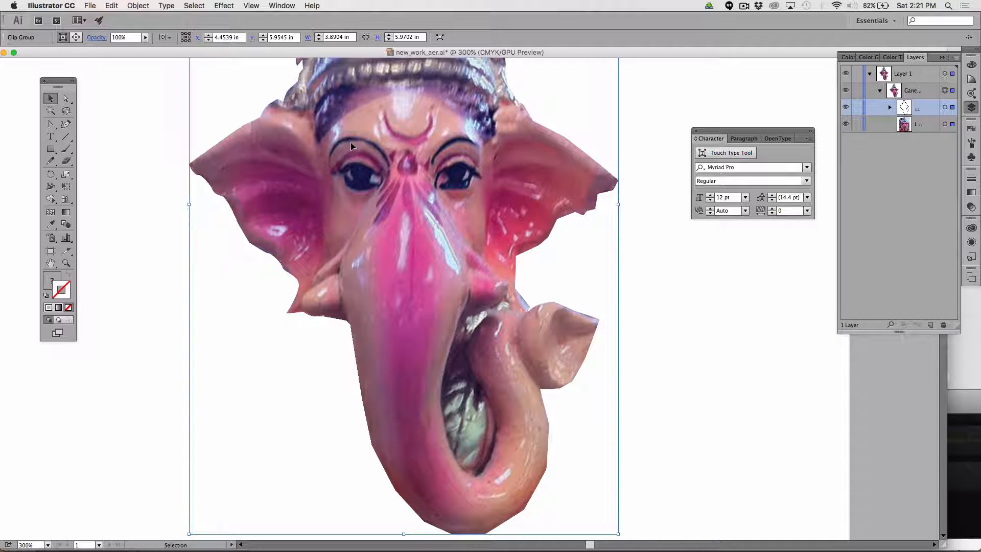
scroll(350, 143, "up", 2)
scroll(351, 143, "right", 1)
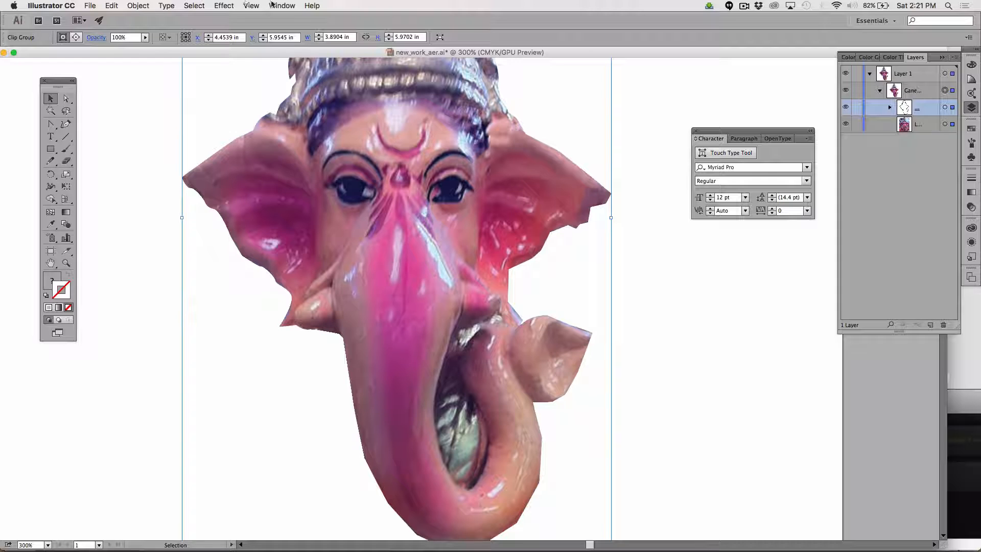
left_click(280, 5)
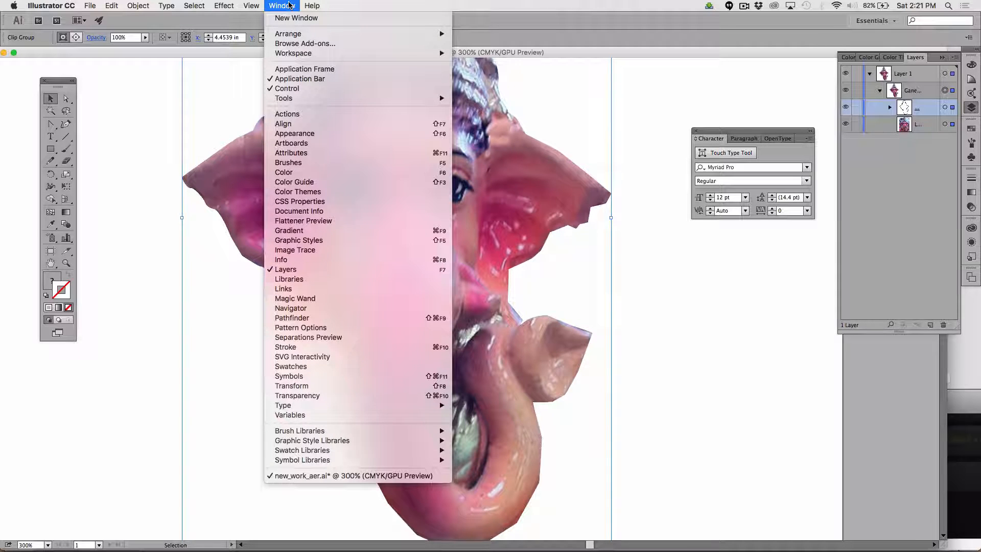
mouse_move(142, 4)
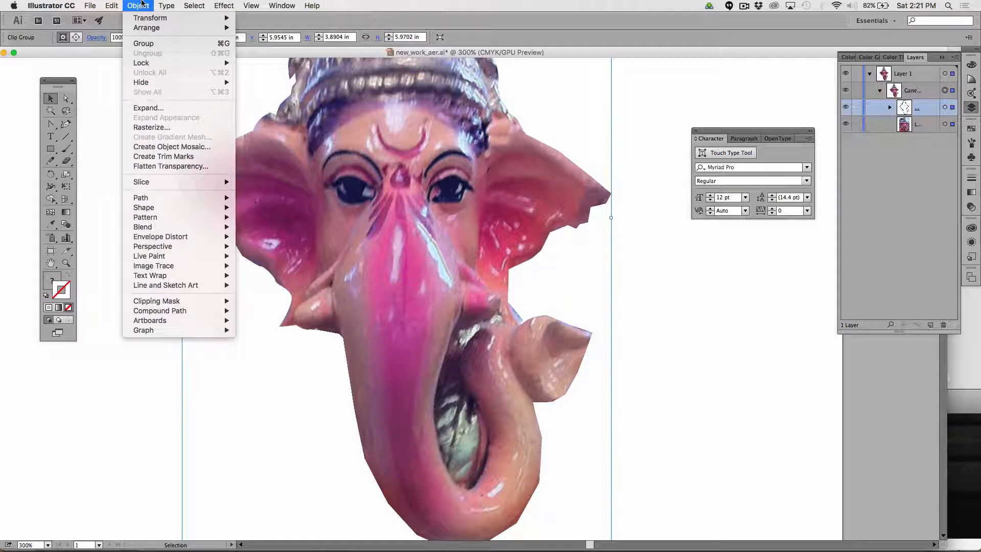
mouse_move(145, 64)
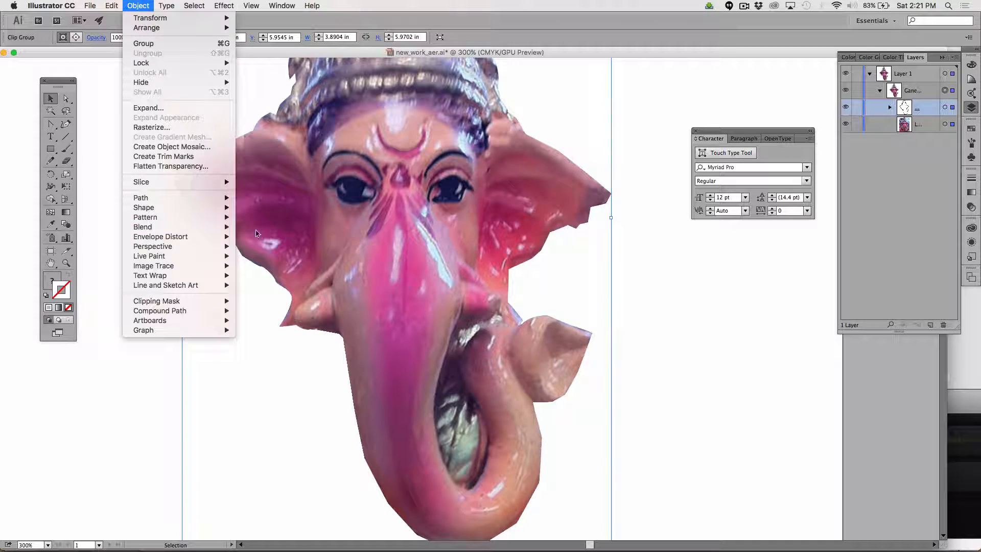
mouse_move(180, 266)
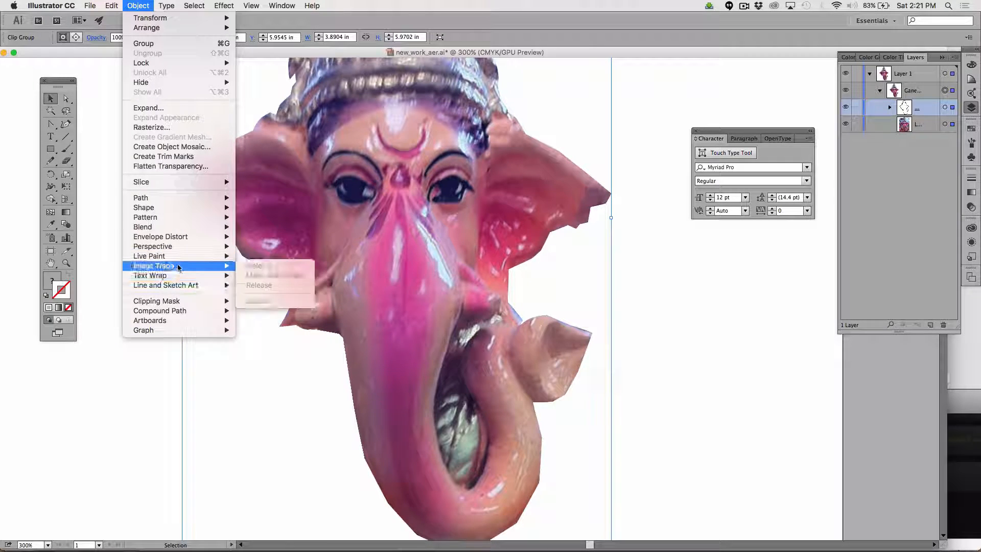
key("Escape")
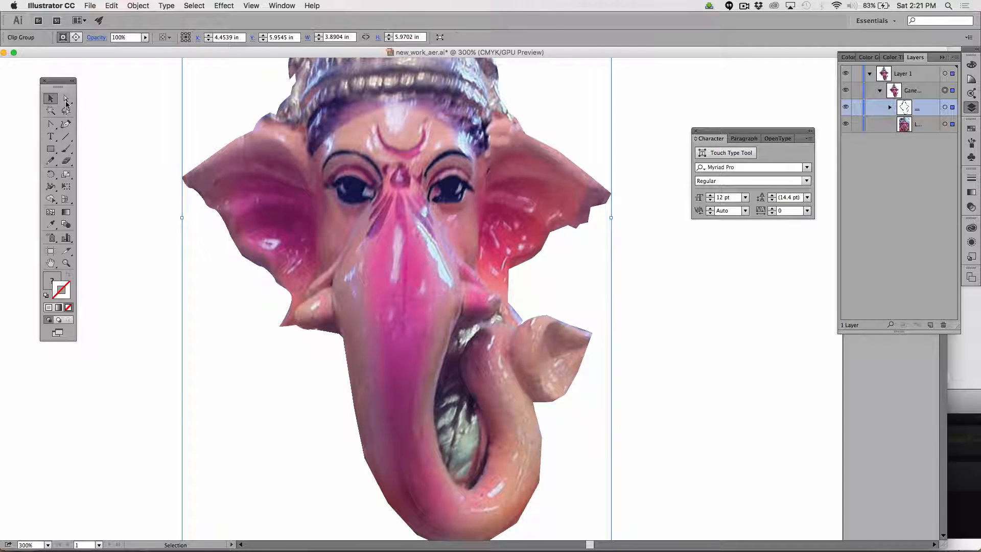
left_click(66, 98)
left_click(153, 137)
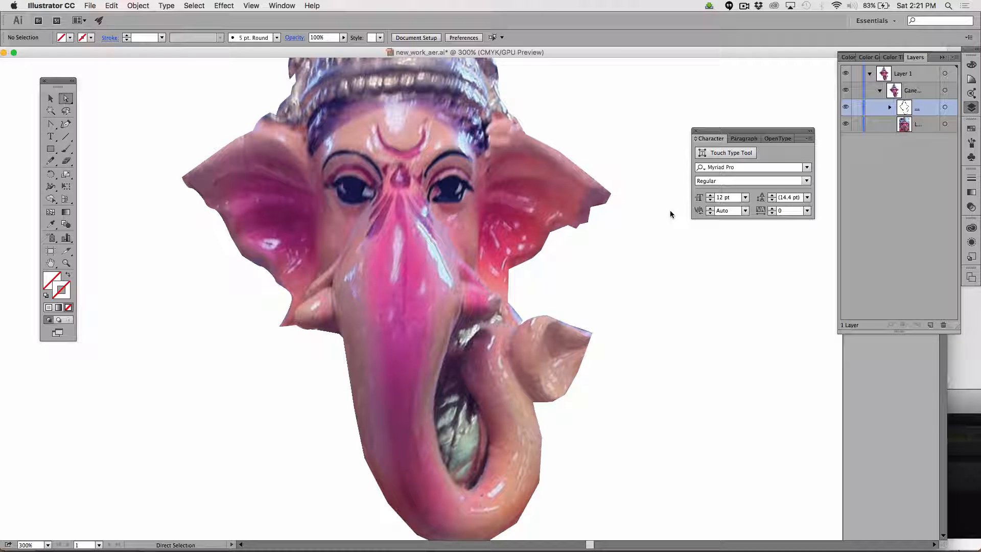
scroll(400, 209, "up", 1)
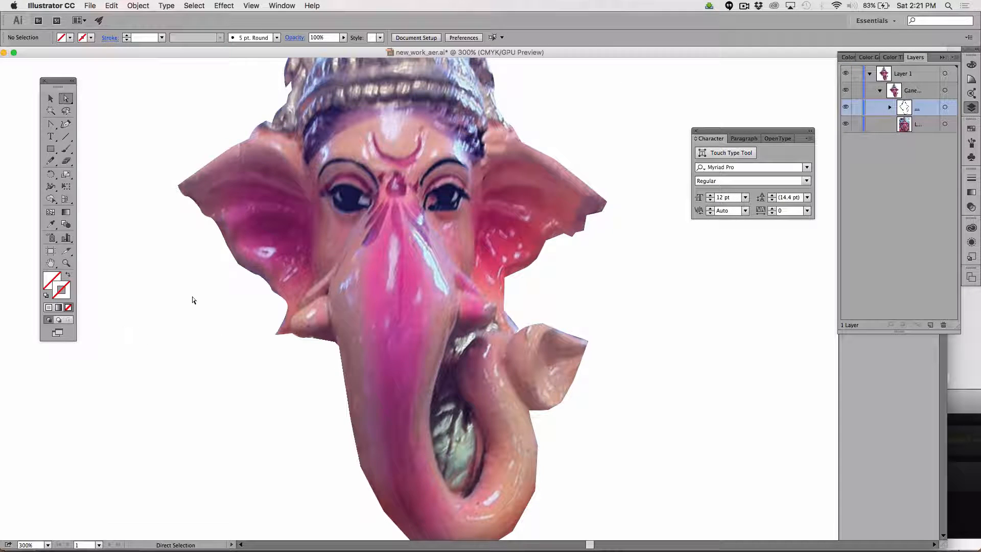
key("super")
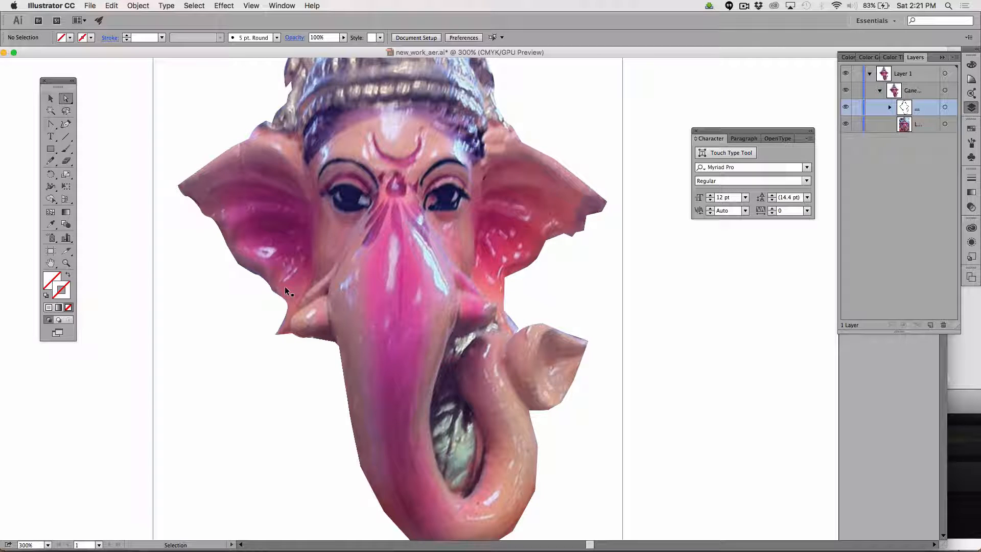
Switch to Photoshop and show the entire Ganesha image of Ganesh_work.psd at 100%.
key("super+Tab")
key("super+Tab")
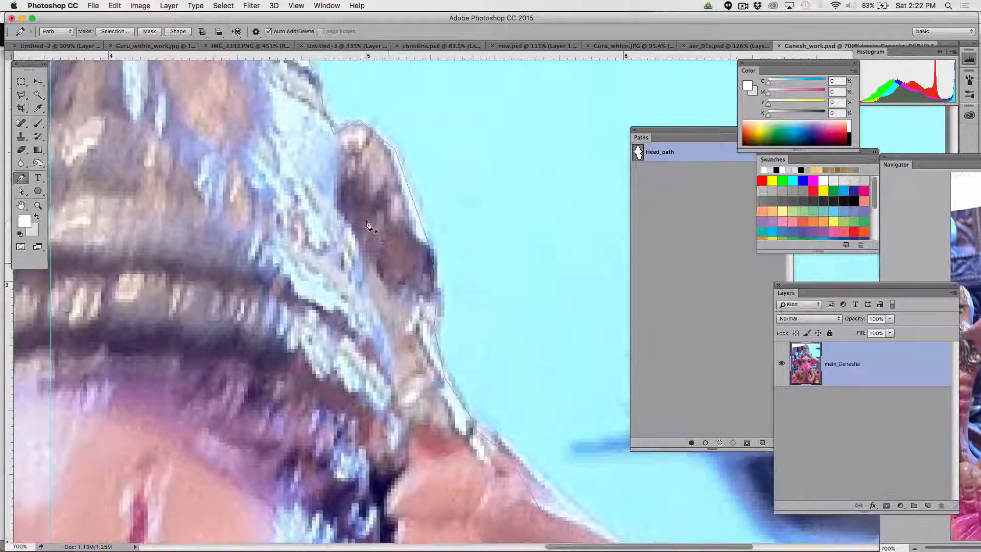
scroll(367, 224, "left", 10)
scroll(367, 225, "up", 5)
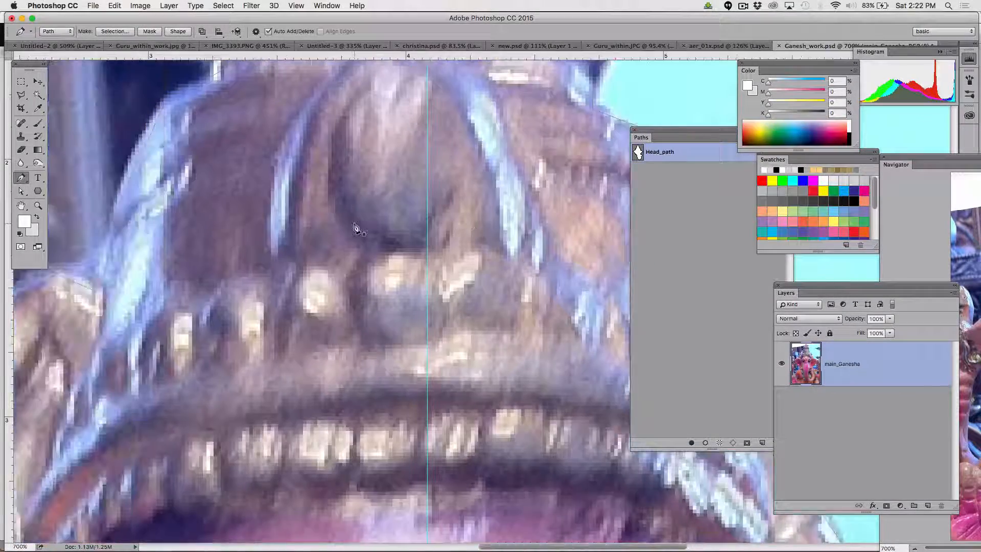
key("super+minus")
key("super+minus")
key("super+minus")
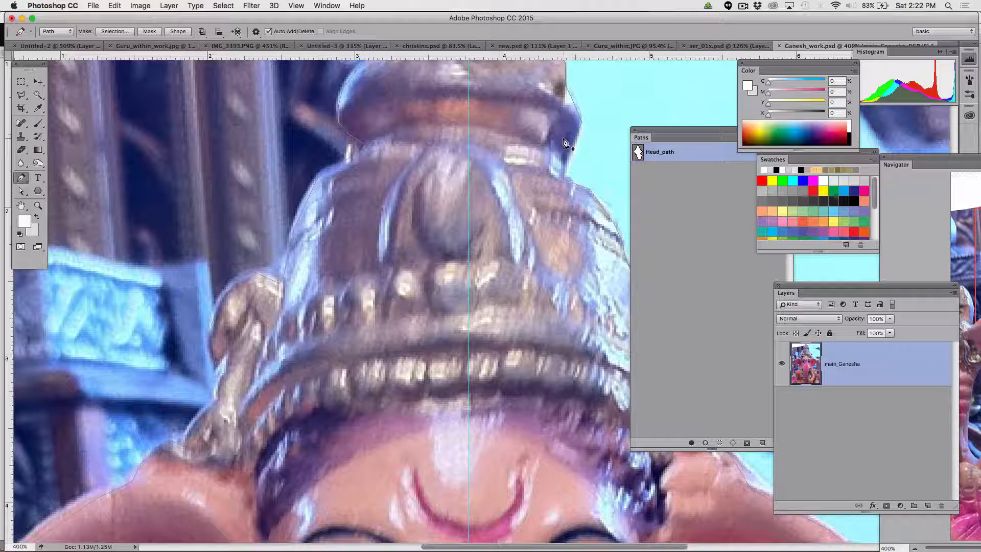
key("z")
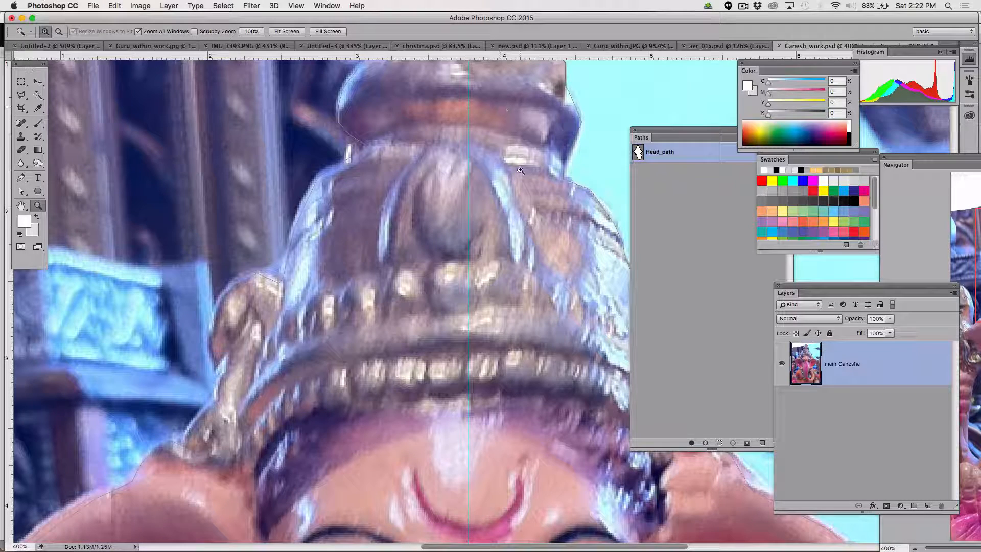
left_click(575, 99)
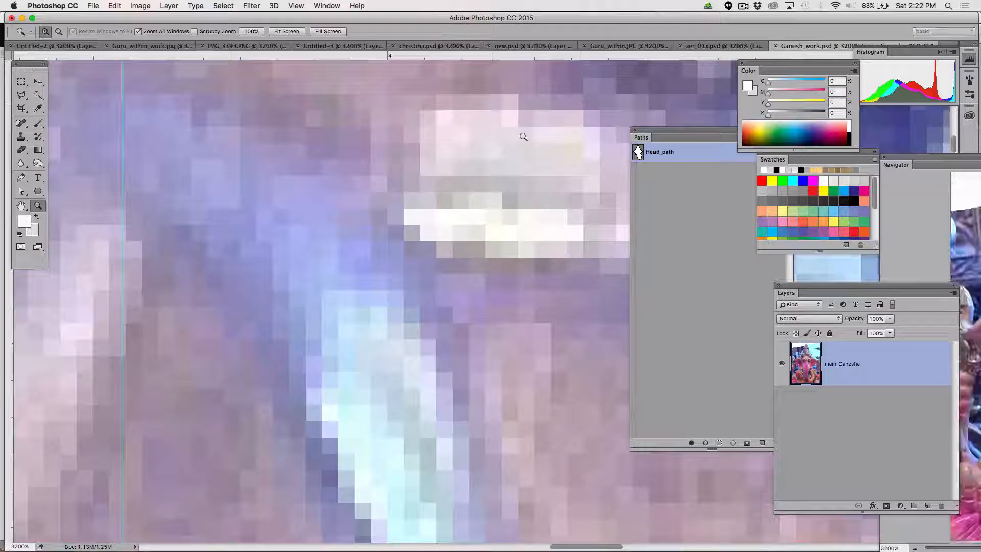
key("super+minus")
key("super+minus")
key("super+minus")
key("super+minus")
key("super+minus")
key("super+minus")
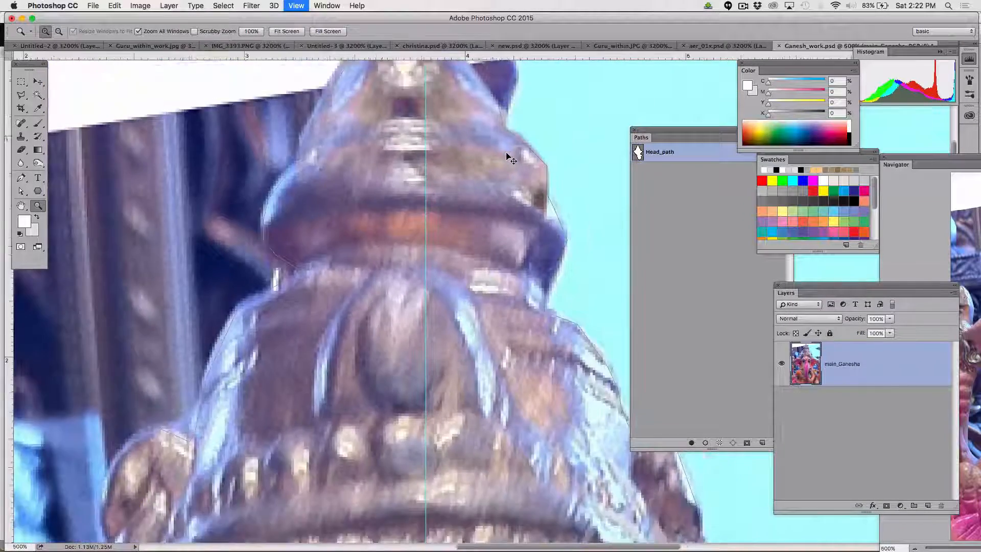
key("super+minus")
key("super+minus")
key("super+Tab")
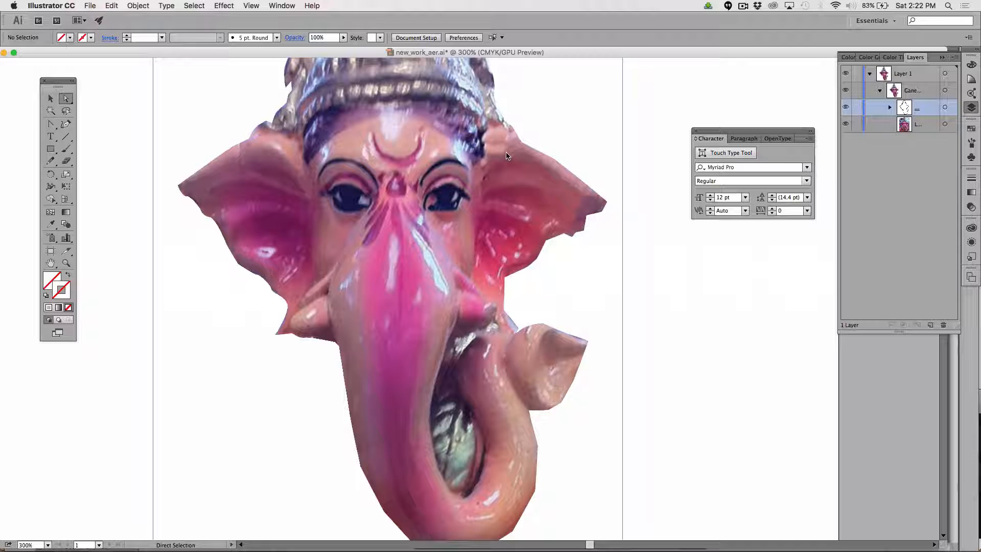
key("super+Tab")
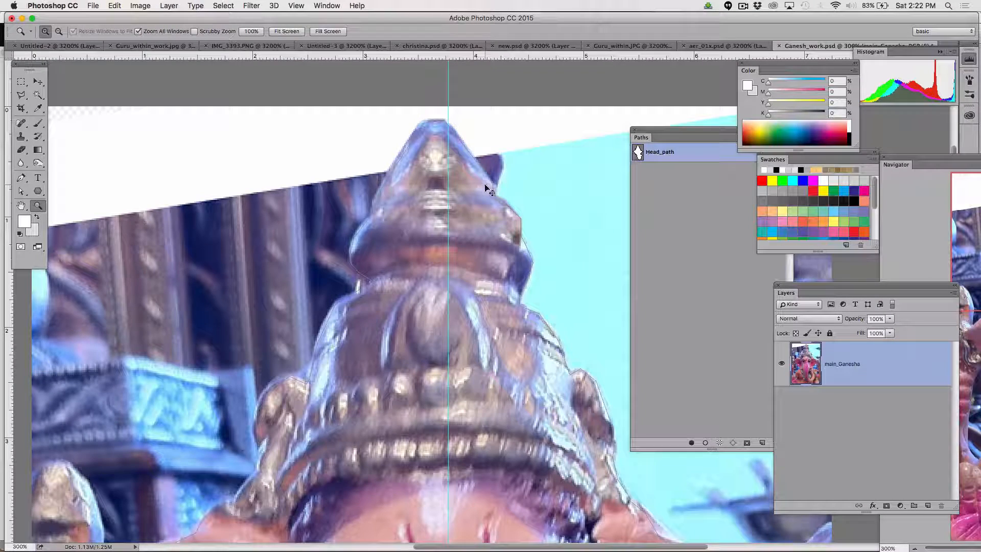
key("super+minus")
key("super+minus")
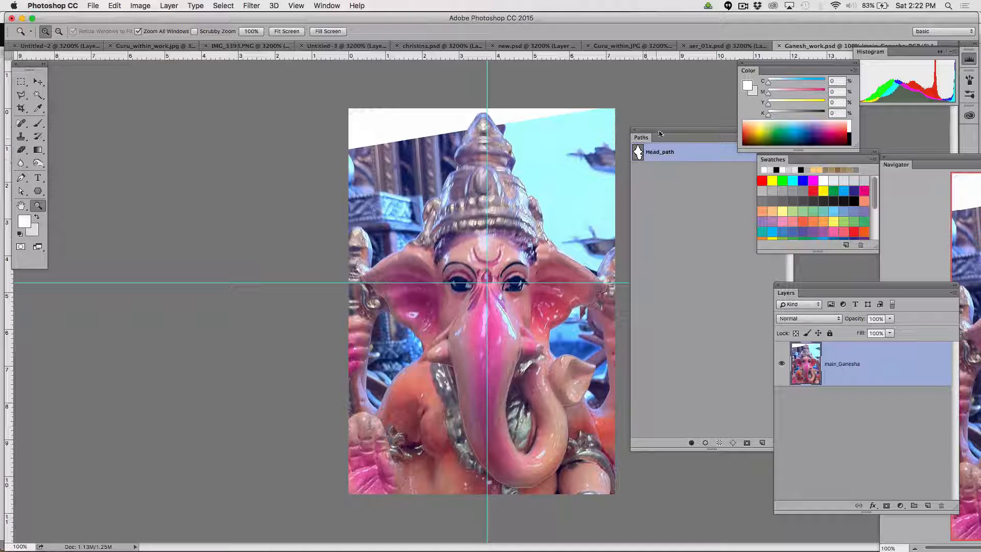
Reposition and enlarge the Paths panel, and show the image at 200%.
left_click_drag(649, 137, 653, 71)
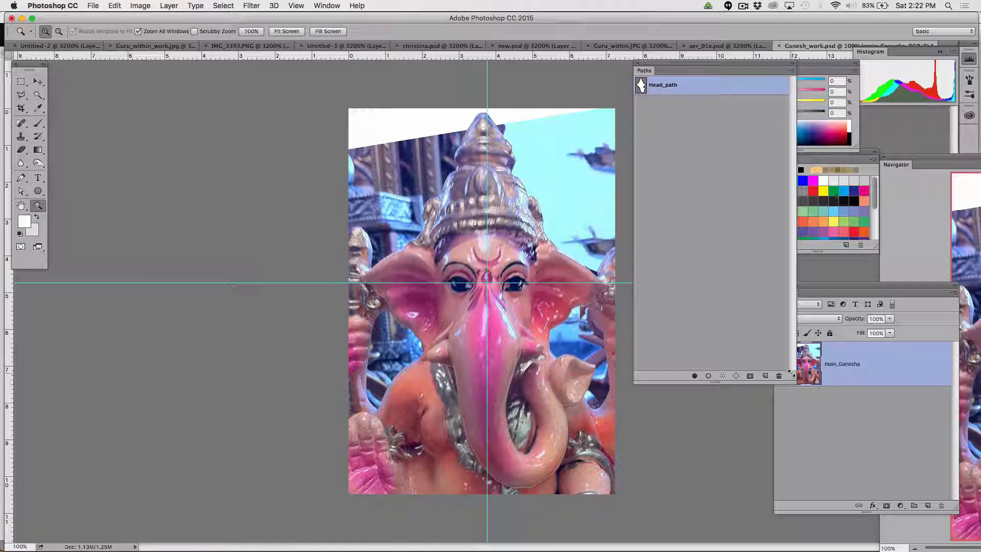
left_click_drag(793, 382, 806, 432)
key("super+equal")
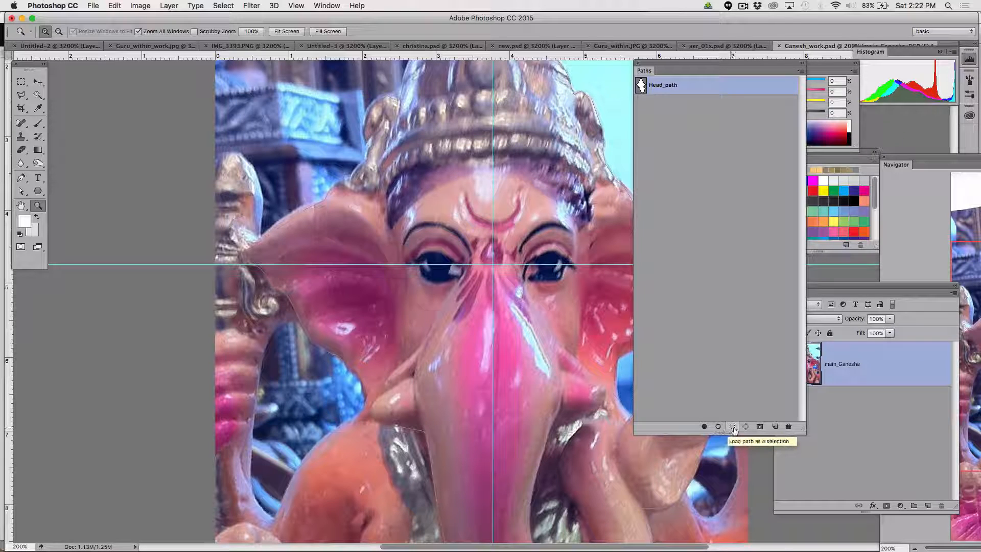
Add a layer mask to main_Ganesha and fill Head_path on the mask with the black foreground color.
left_click(758, 427)
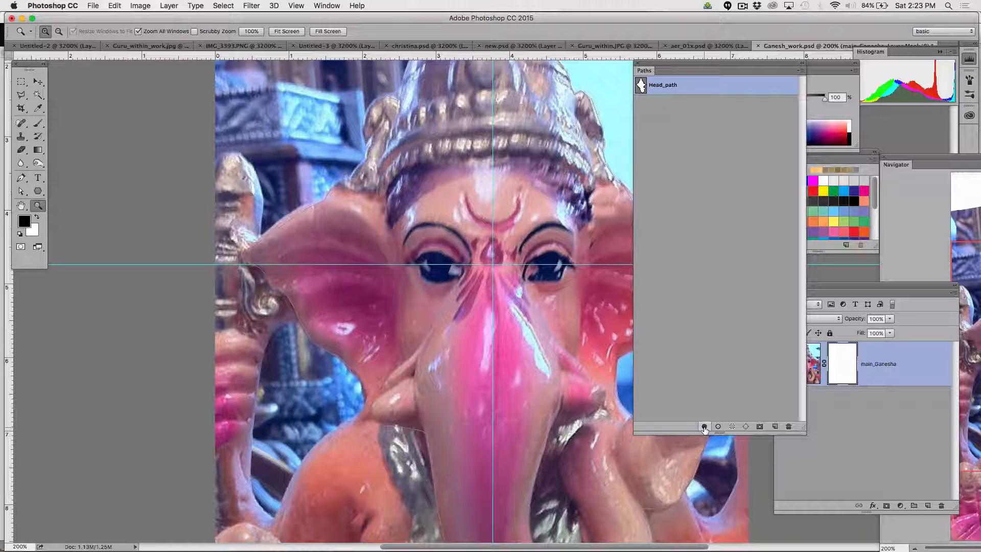
left_click(839, 373)
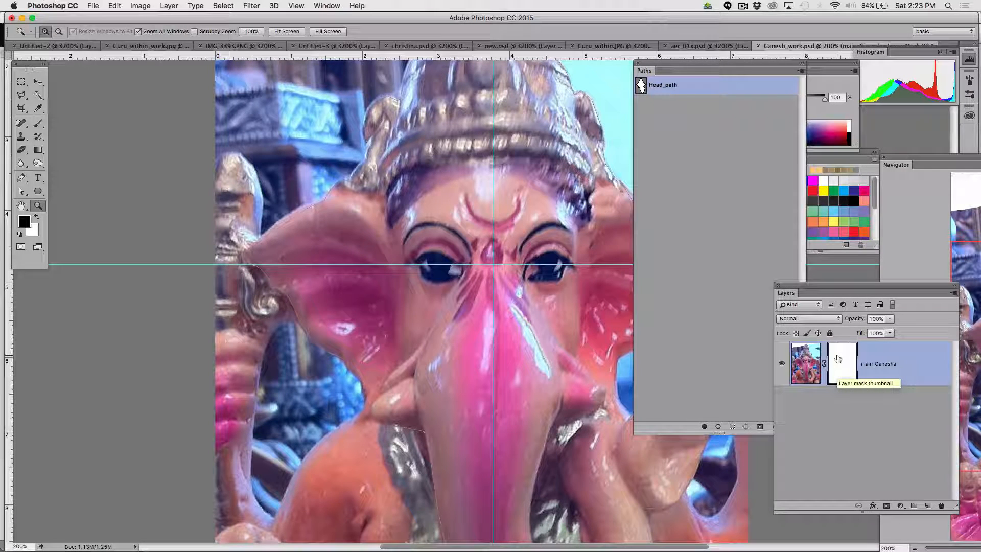
left_click(704, 427)
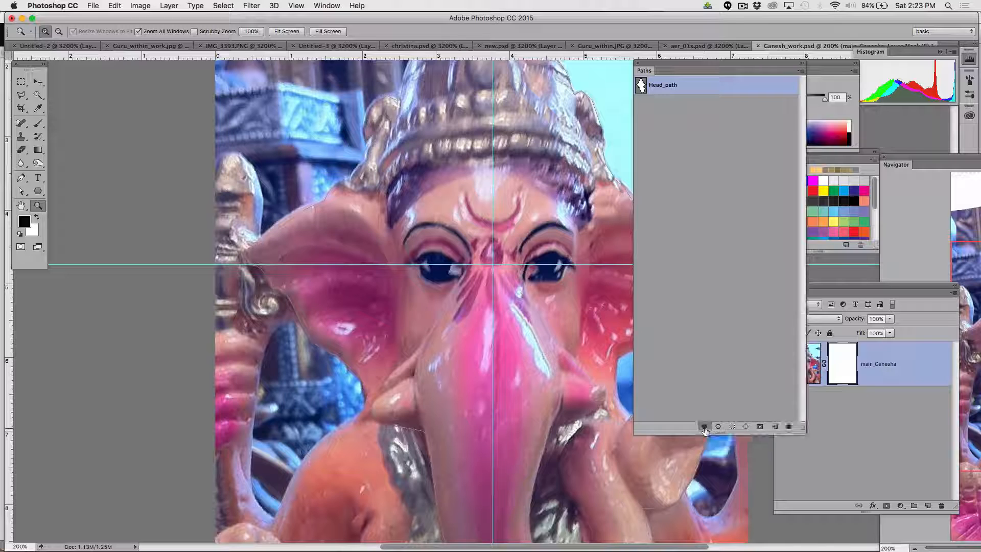
left_click(704, 427)
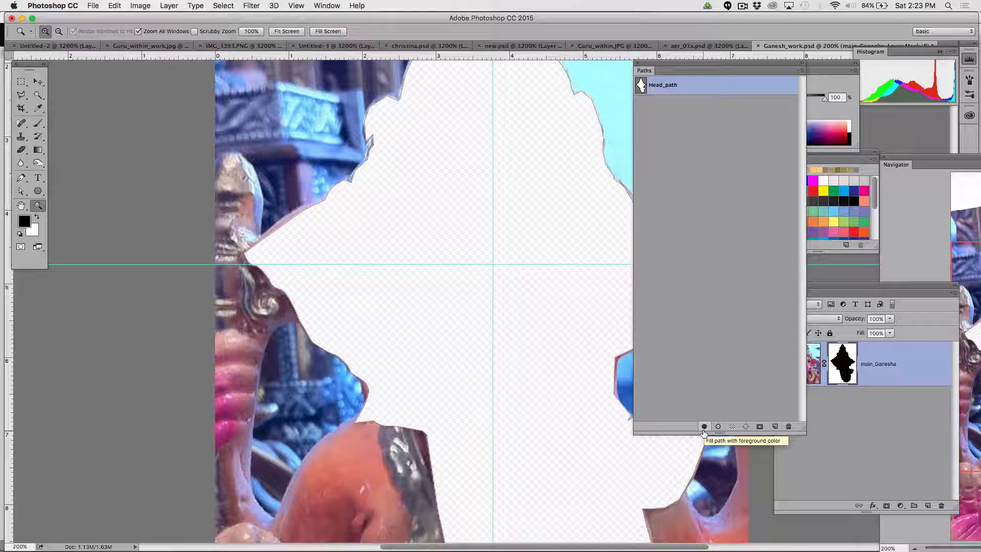
Invert the main_Ganesha layer mask and compare both states by undoing and redoing the inversion, ending with it undone.
left_click(844, 363)
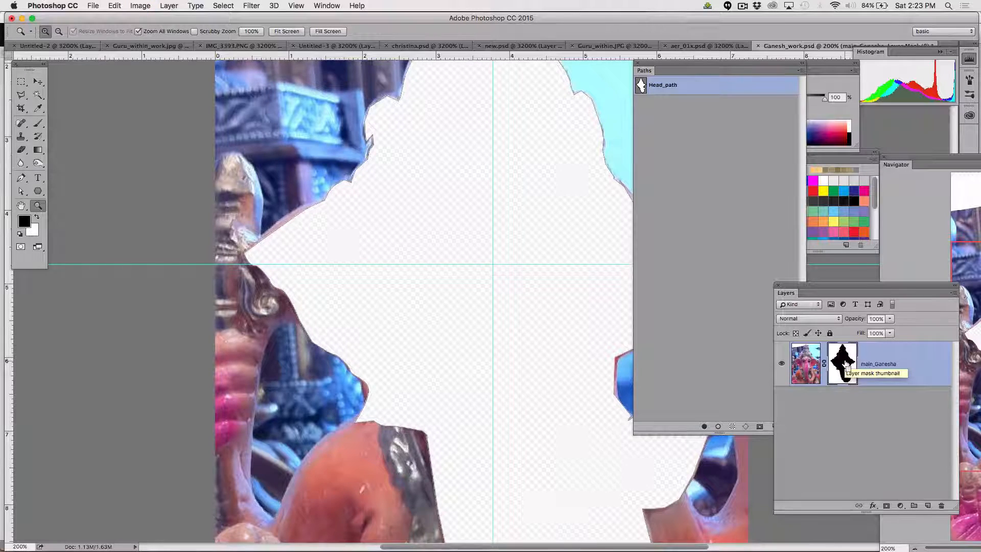
key("ctrl+i")
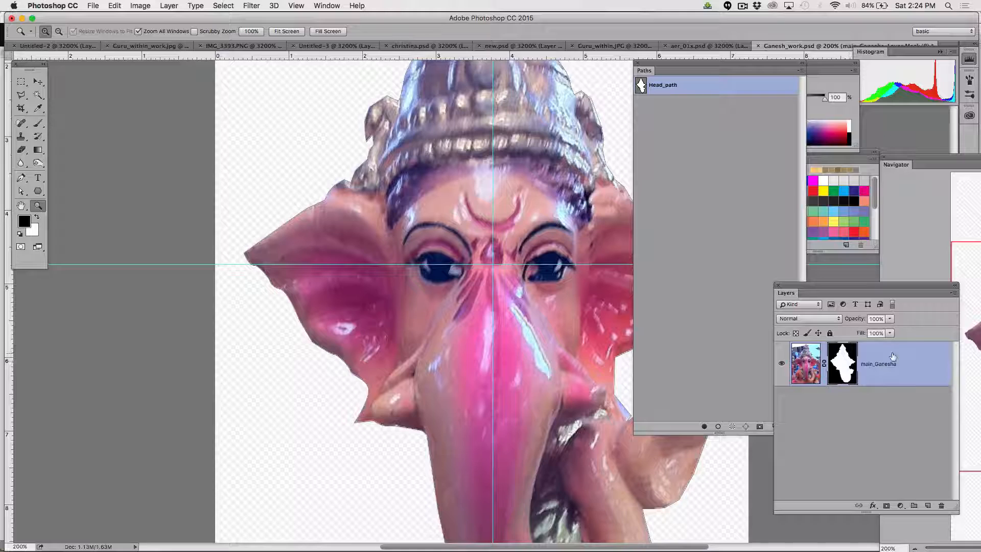
key("super+z")
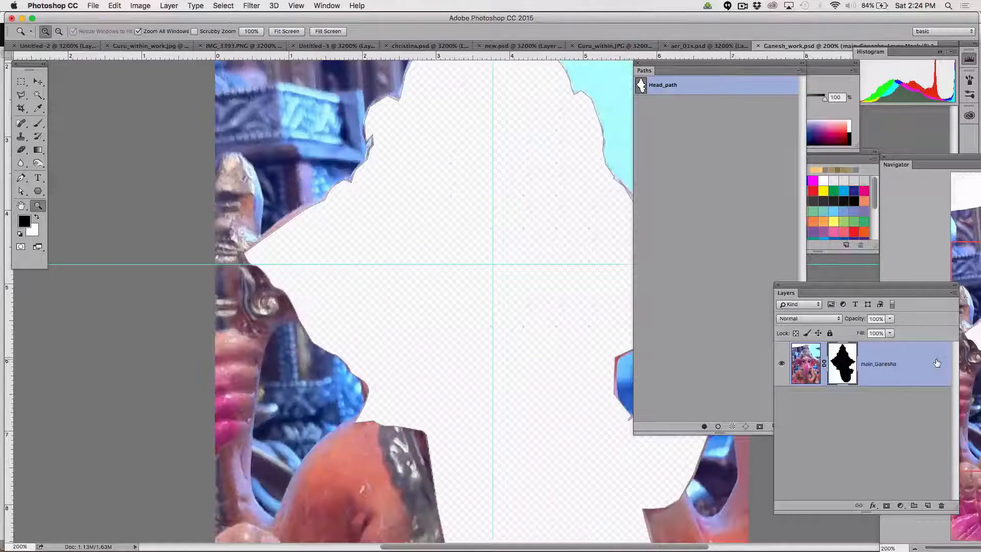
key("super+z")
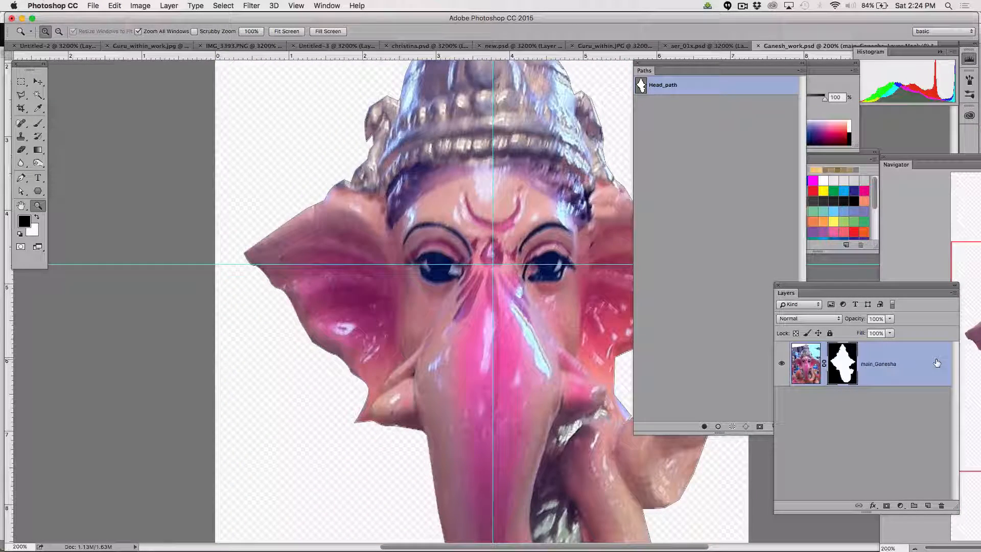
key("super+z")
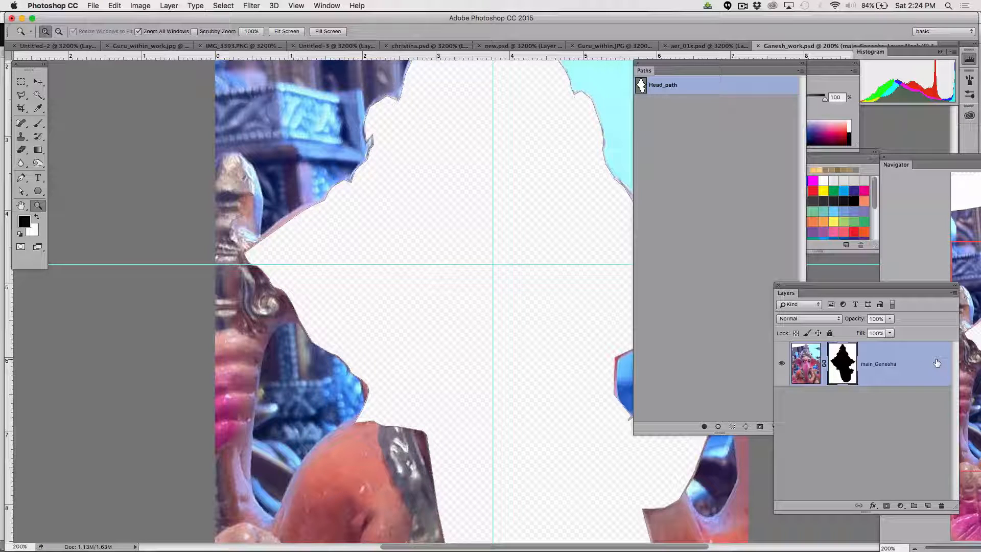
Step back until the layer mask is removed from main_Ganesha, and move the Layers panel so it partly overlaps the Paths panel.
key("super+alt+z")
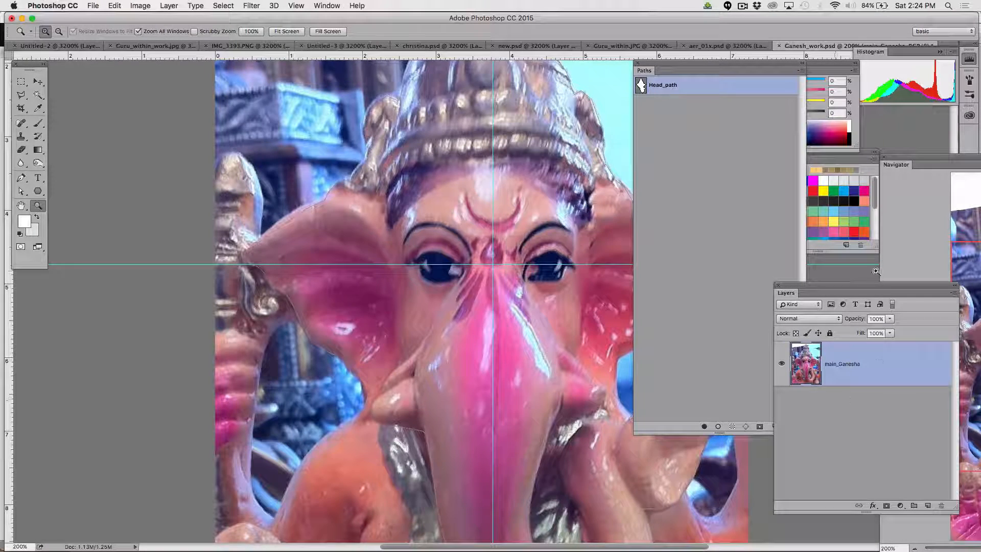
left_click(667, 86)
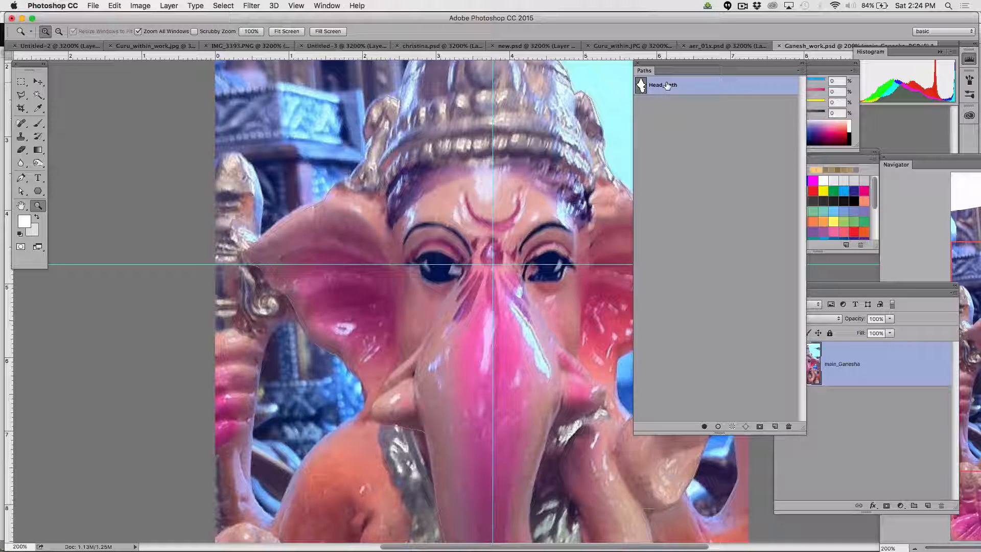
left_click(898, 443)
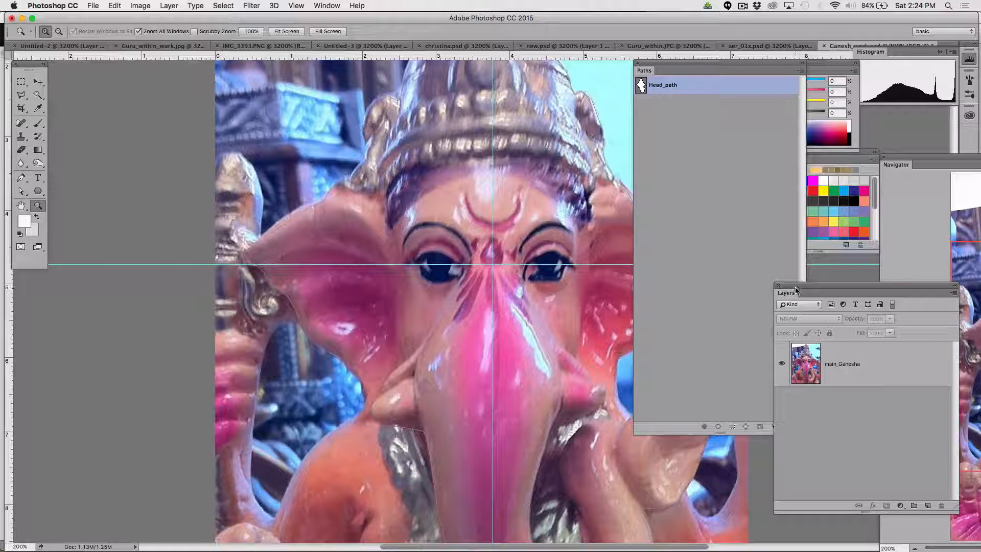
left_click_drag(795, 290, 836, 263)
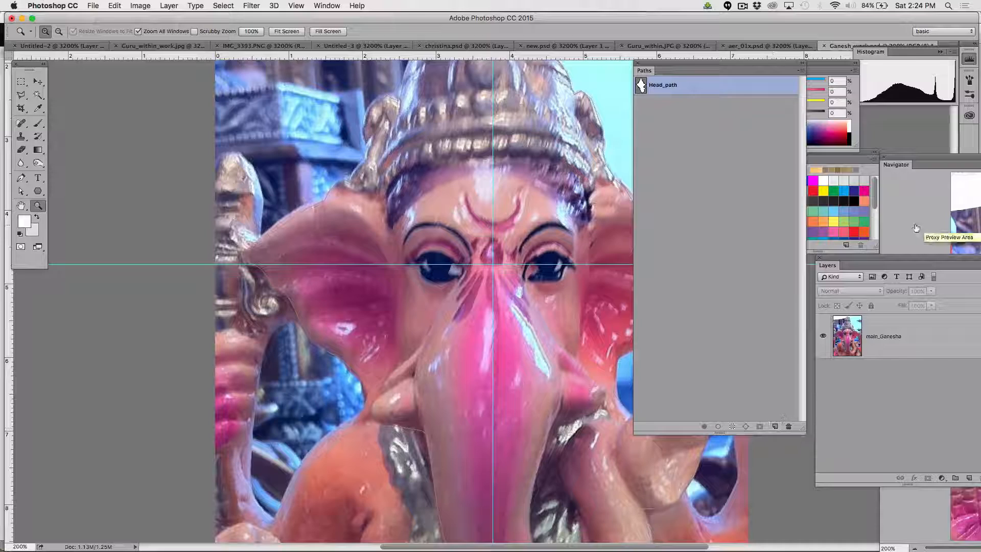
left_click_drag(881, 258, 799, 239)
Add a layer mask to main_Ganesha and fill Head_path on it with the black foreground color.
left_click(800, 332)
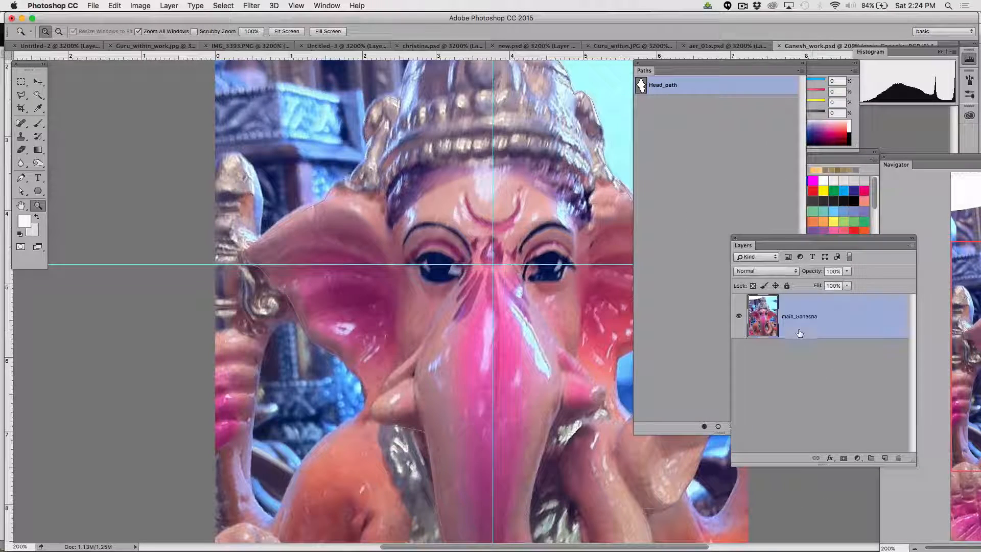
left_click(842, 459)
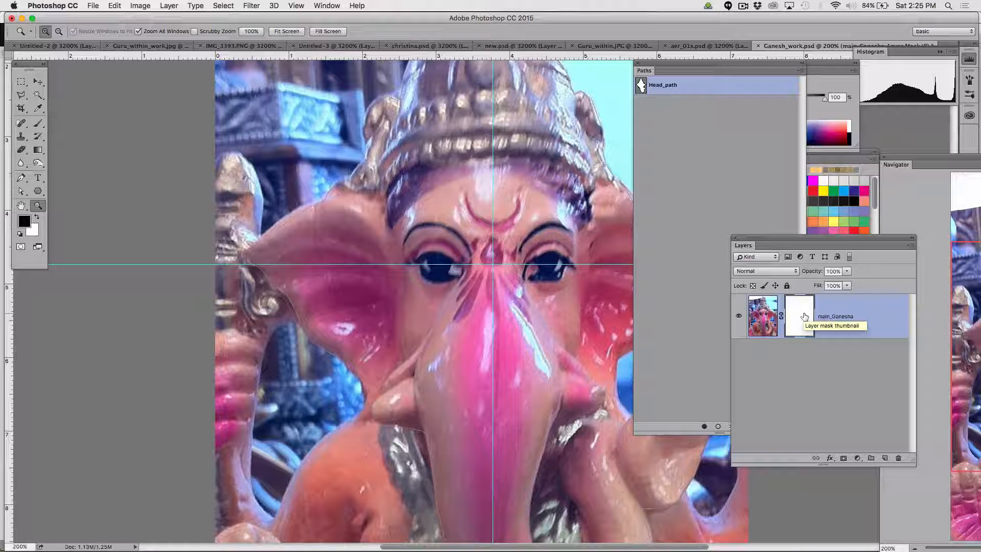
left_click(704, 426)
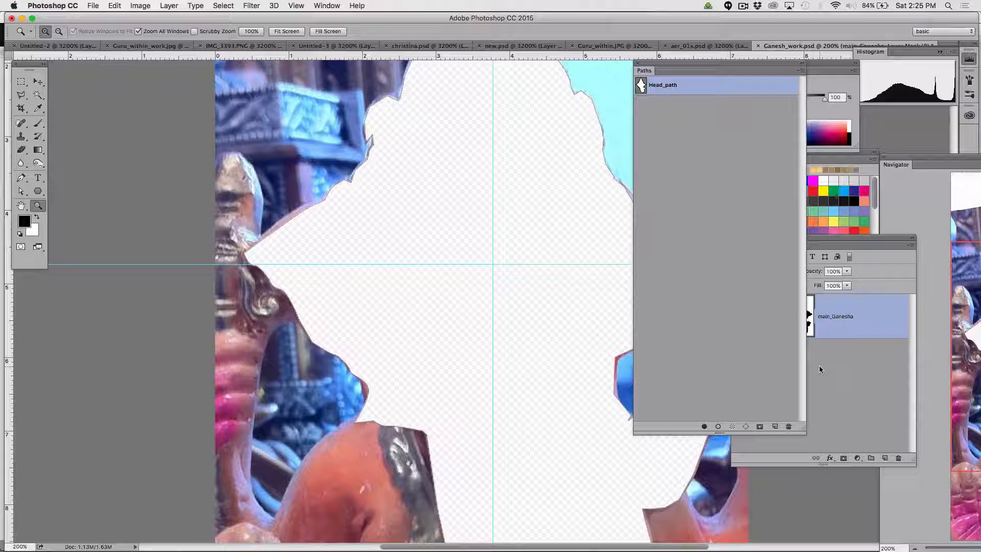
Select the main_Ganesha layer mask and invert it so only the head stays visible.
left_click(867, 385)
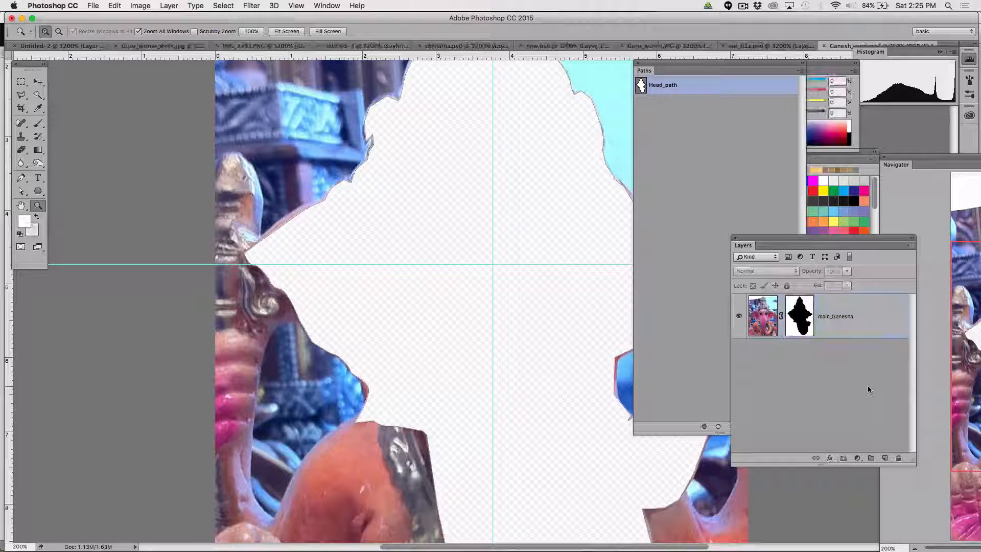
left_click(803, 315)
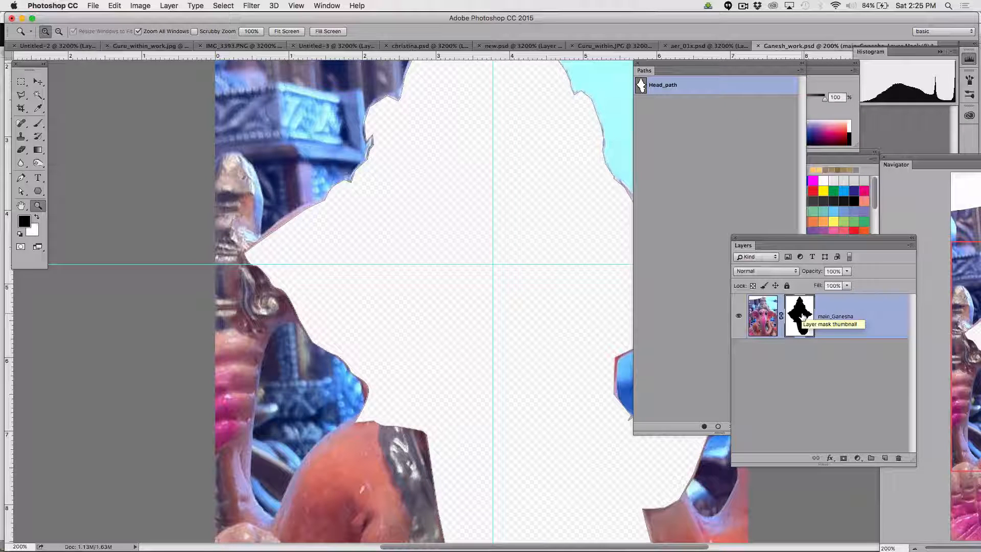
key("super+i")
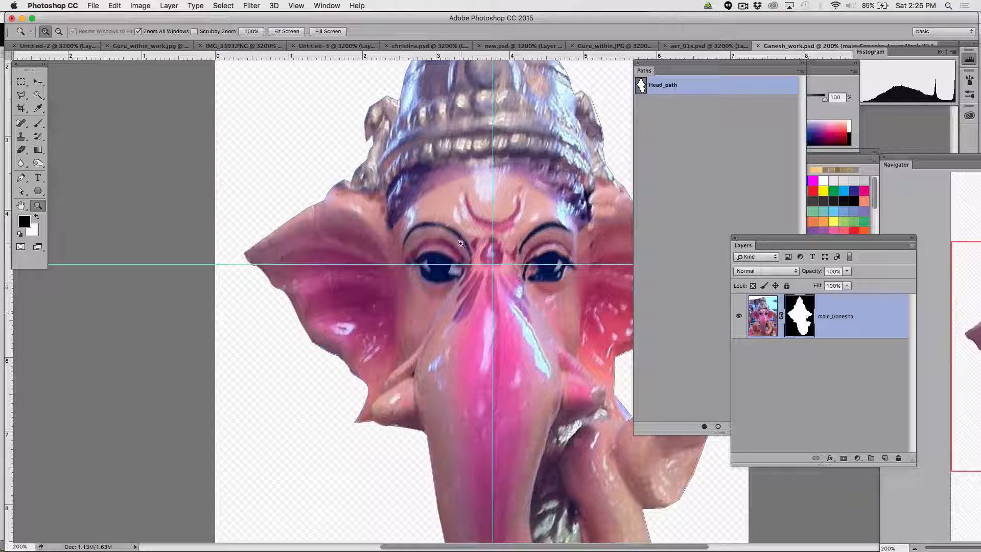
Deselect Head_path and move the Paths panel clear of the image and the Layers panel.
left_click(654, 68)
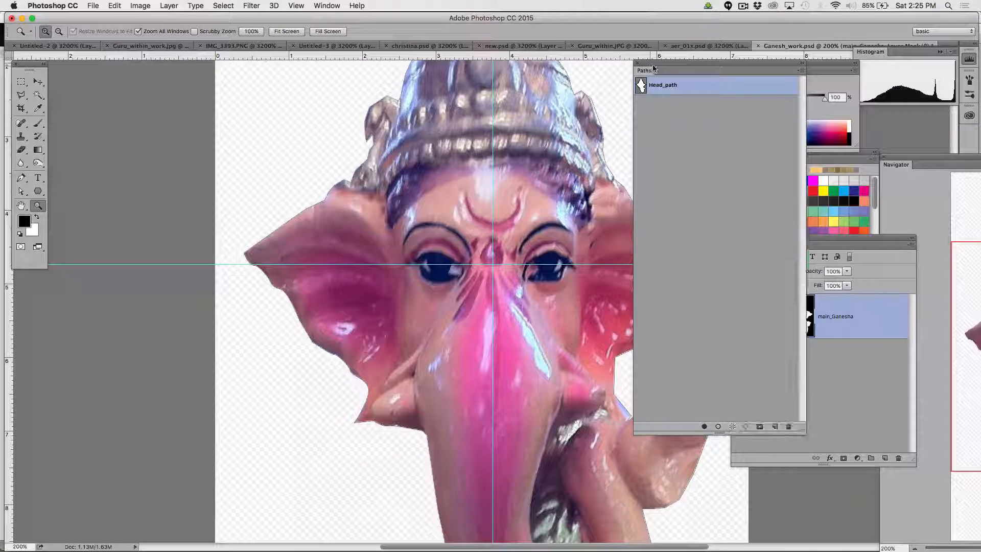
left_click_drag(653, 68, 807, 149)
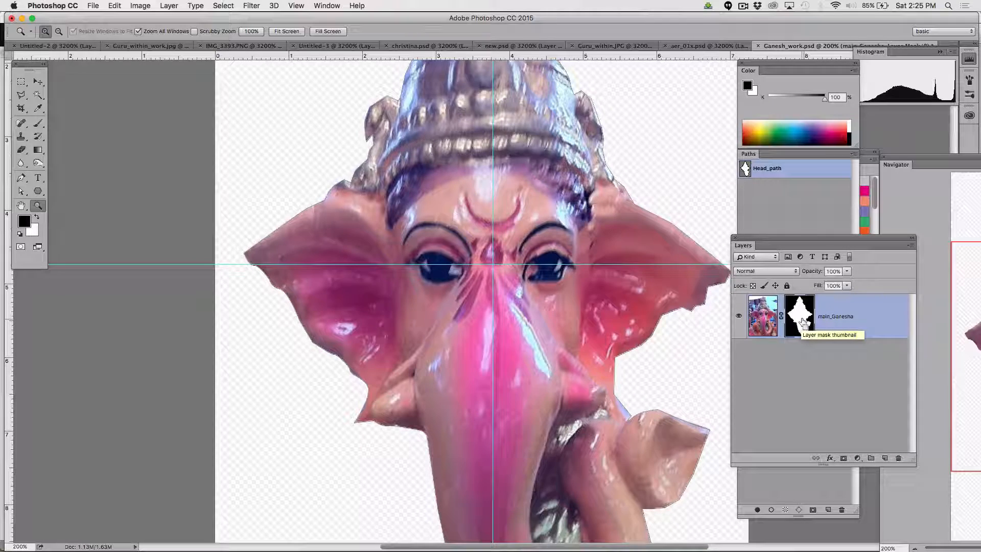
key("super+plus")
key("super+plus")
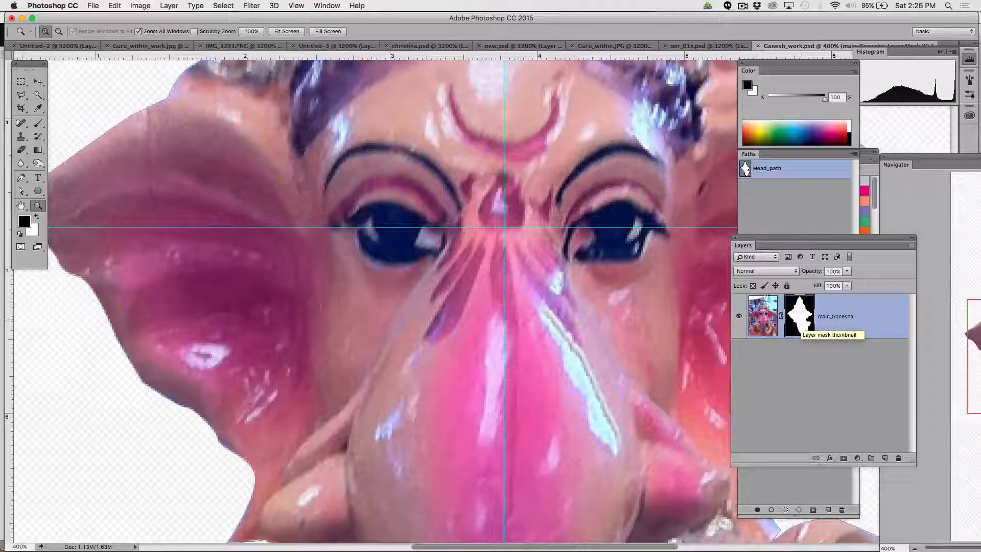
left_click(774, 190)
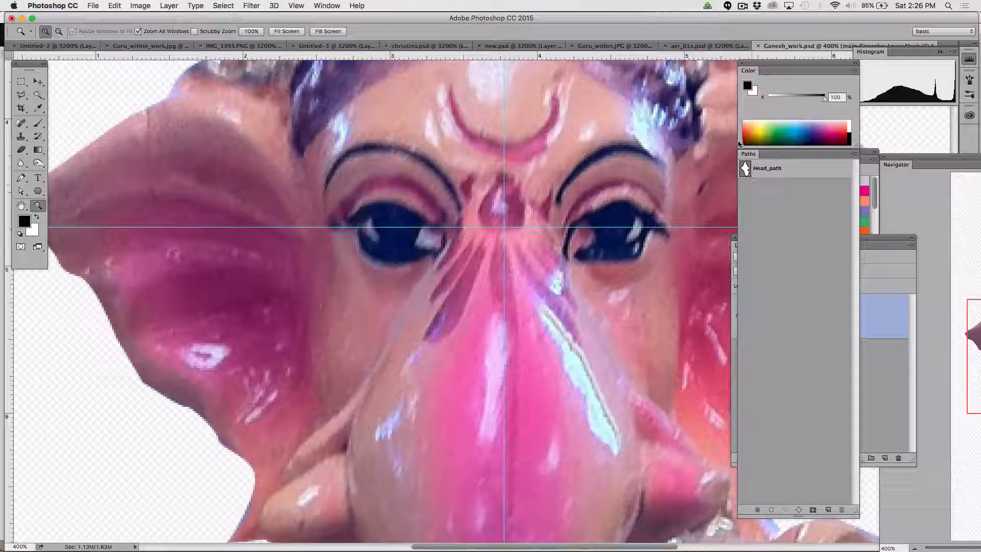
left_click_drag(745, 154, 875, 489)
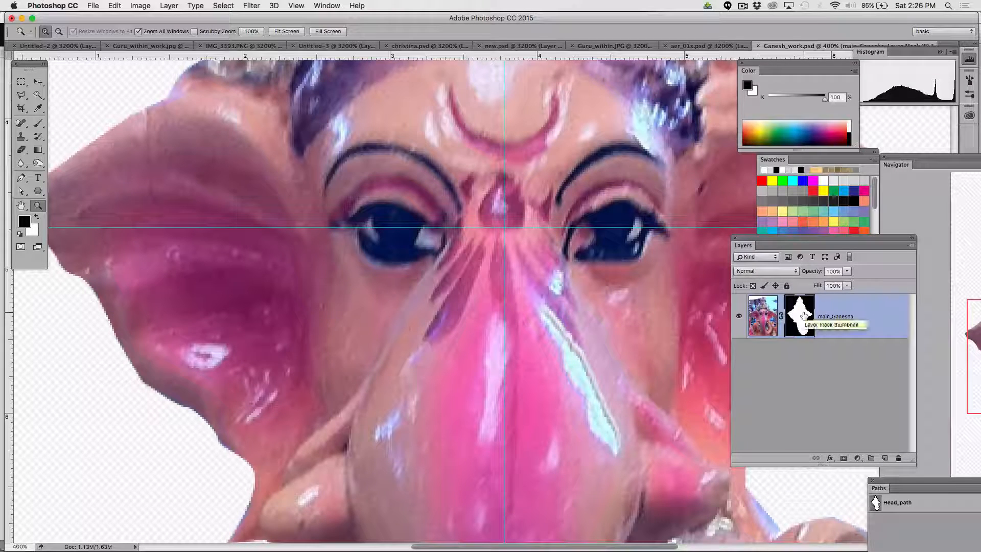
Paint white on the main_Ganesha mask with a 25 px brush along the left edge of the trunk's lower curve.
scroll(532, 355, "up", 10)
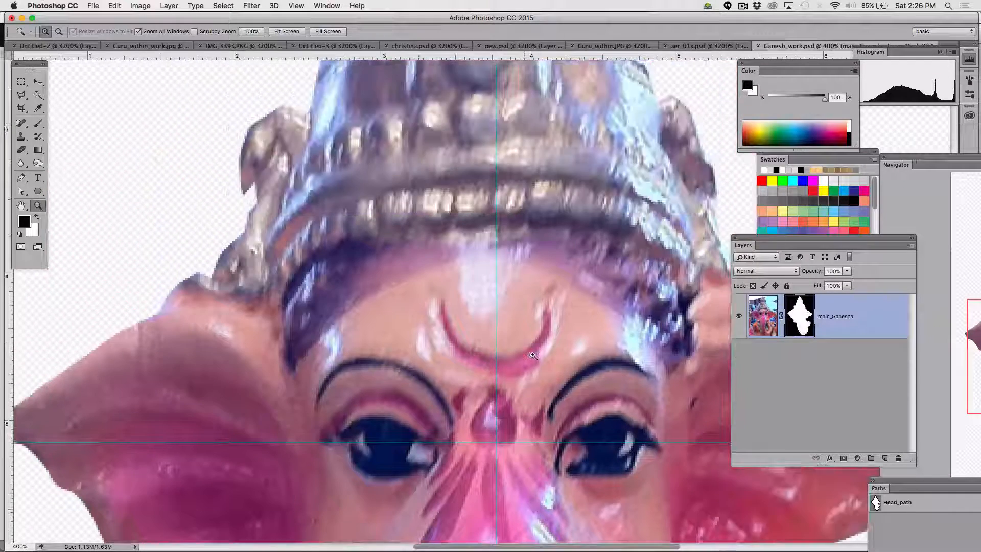
scroll(533, 355, "up", 3)
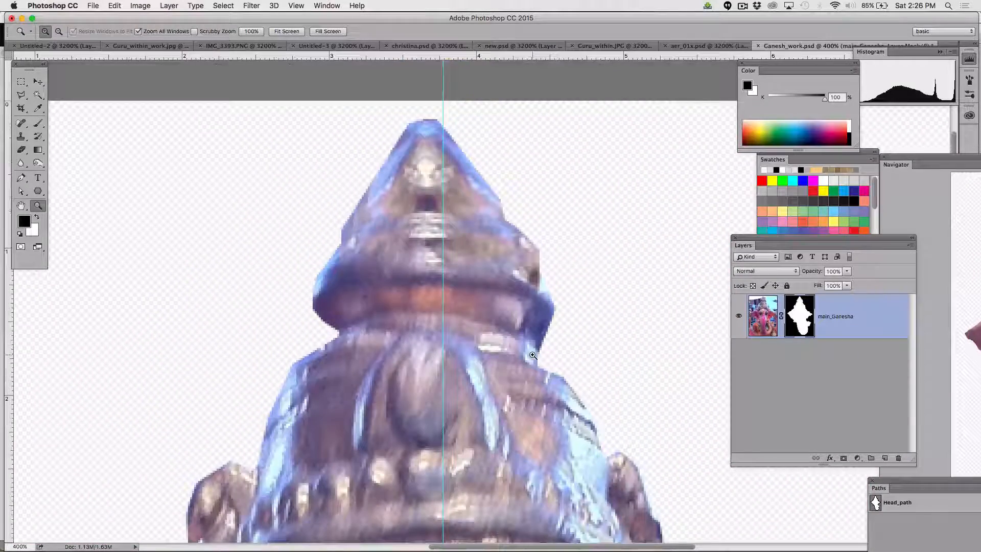
scroll(532, 355, "down", 1)
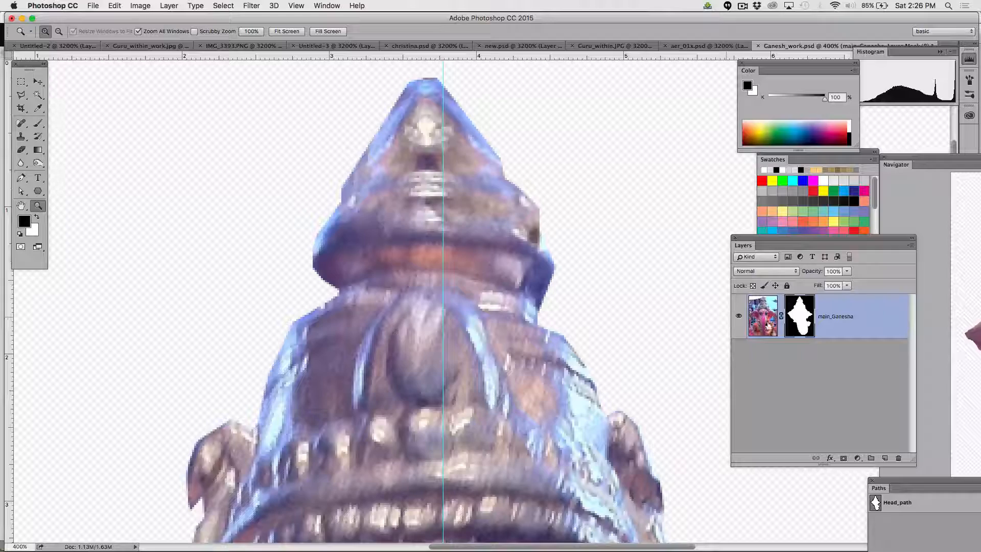
scroll(545, 352, "down", 12)
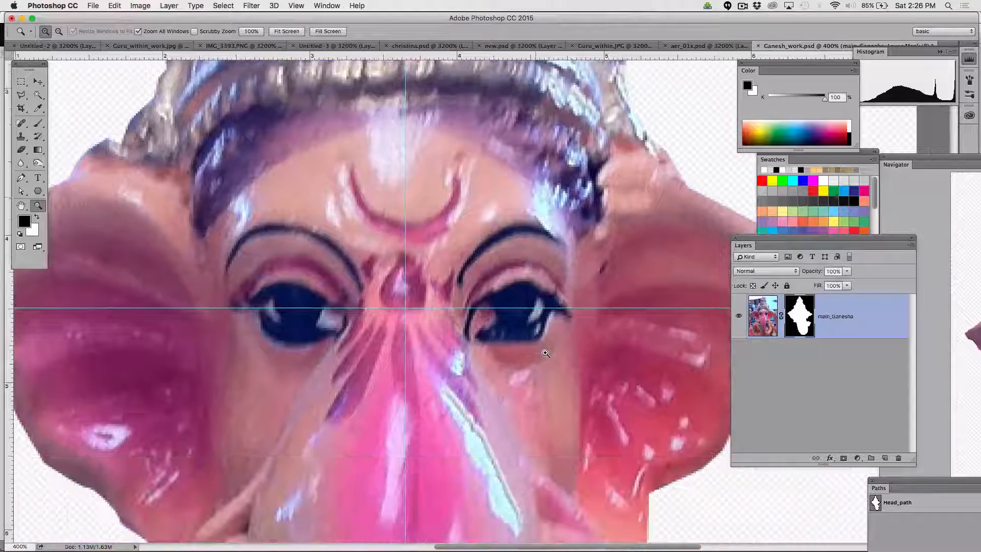
scroll(545, 353, "down", 20)
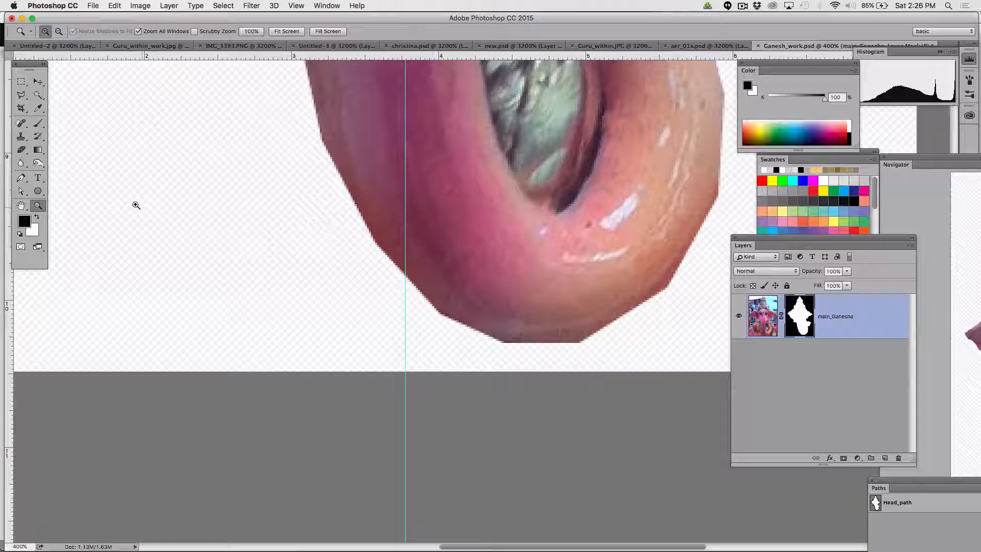
left_click_drag(39, 123, 87, 122)
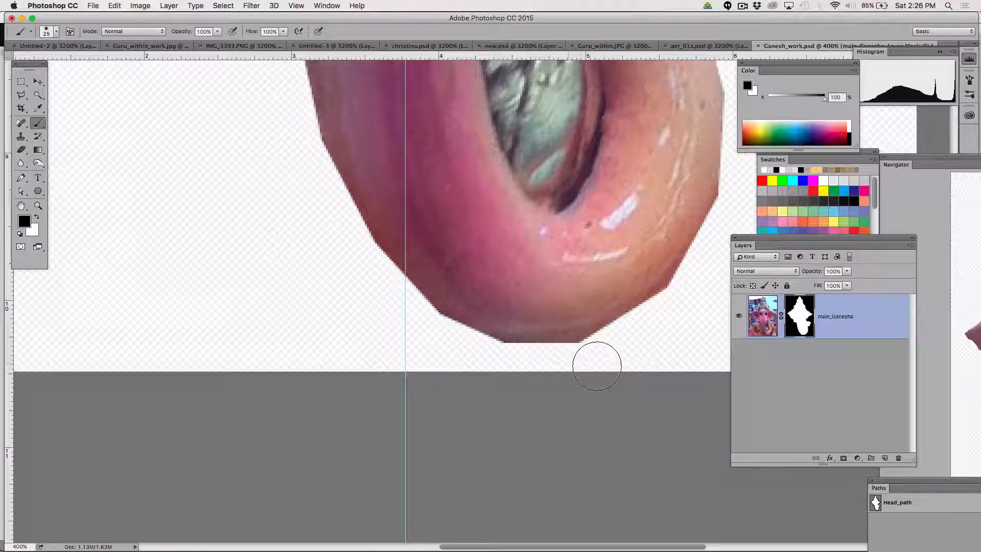
key("x")
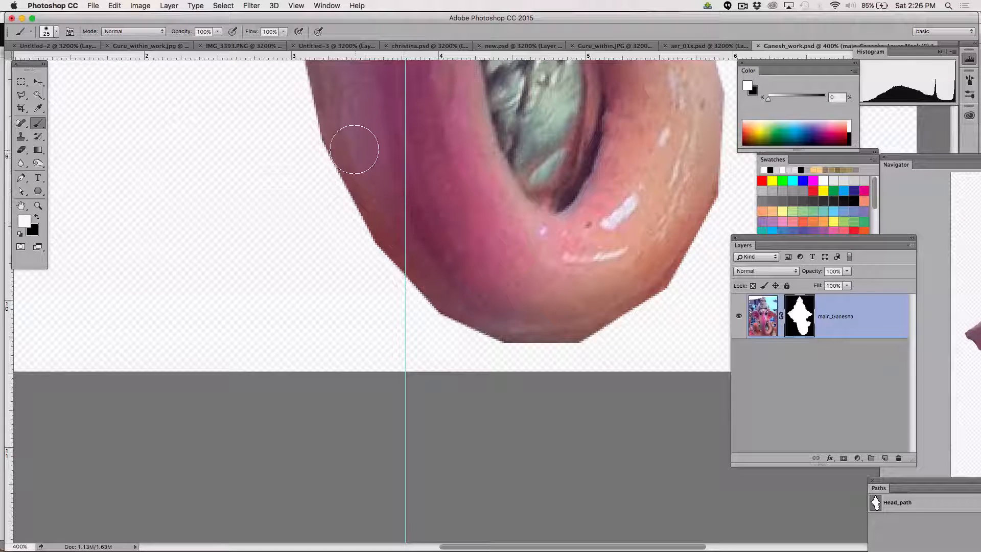
left_click_drag(348, 141, 375, 187)
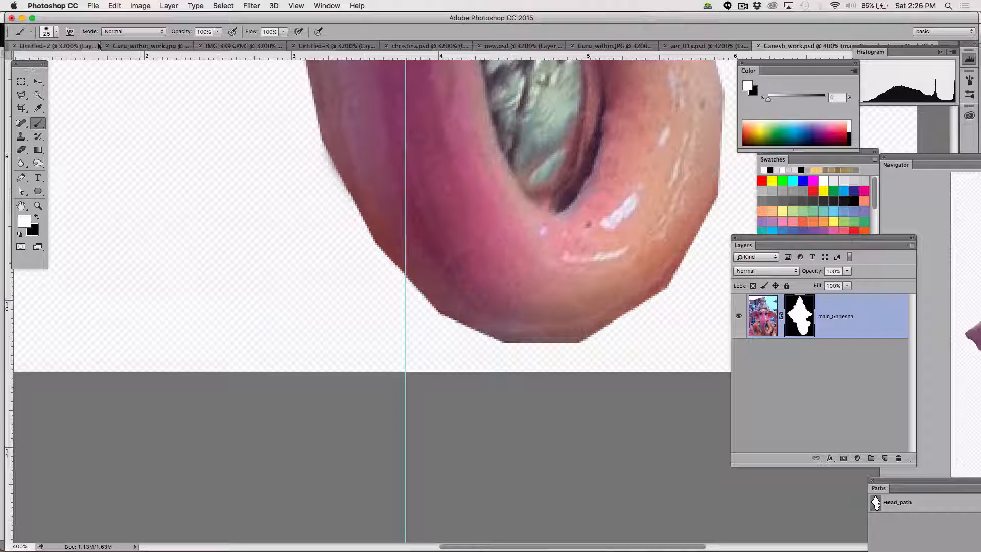
Set the brush hardness to 95% and paint white again along the left edge of the trunk's lower curve.
left_click(57, 32)
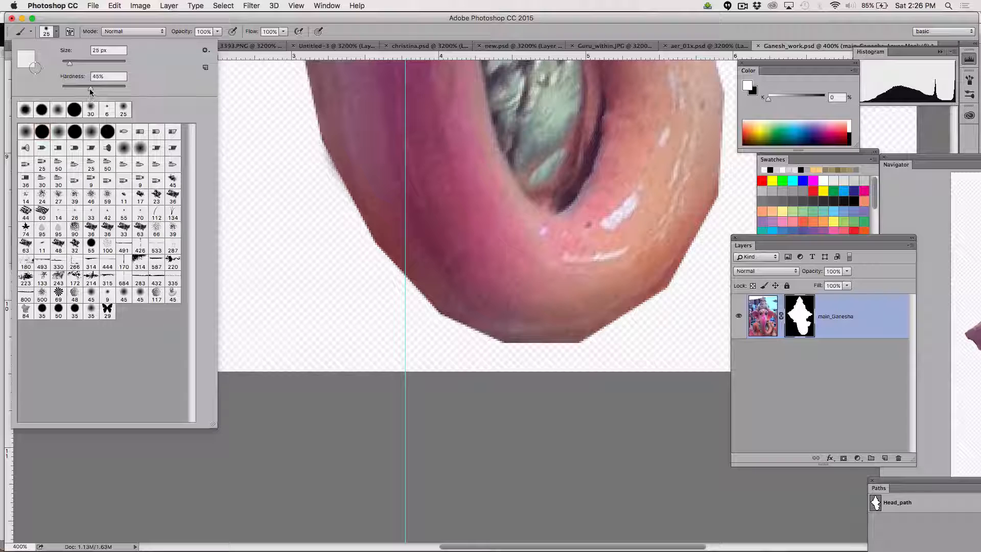
mouse_move(91, 91)
left_mouse_down()
mouse_move(150, 94)
mouse_move(122, 93)
left_mouse_up()
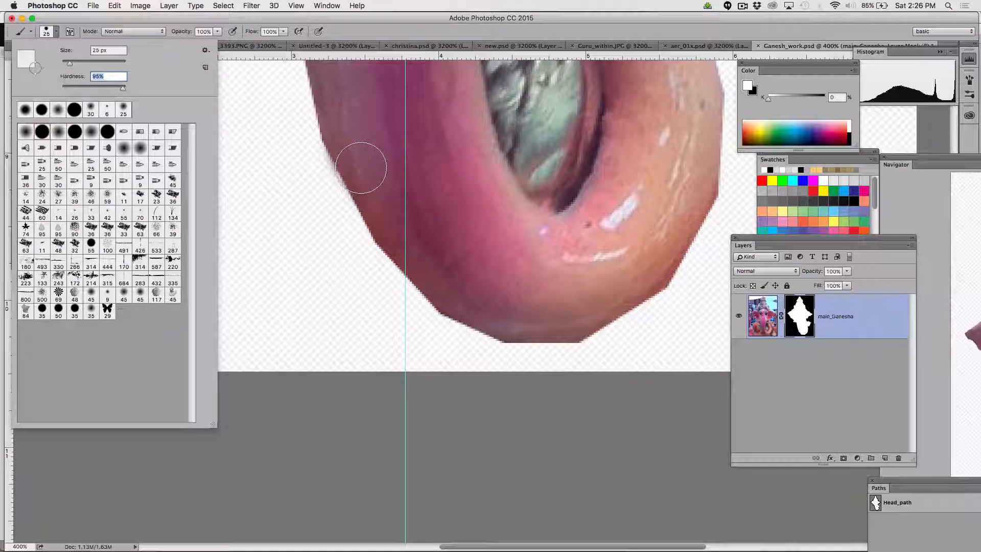
left_click(361, 168)
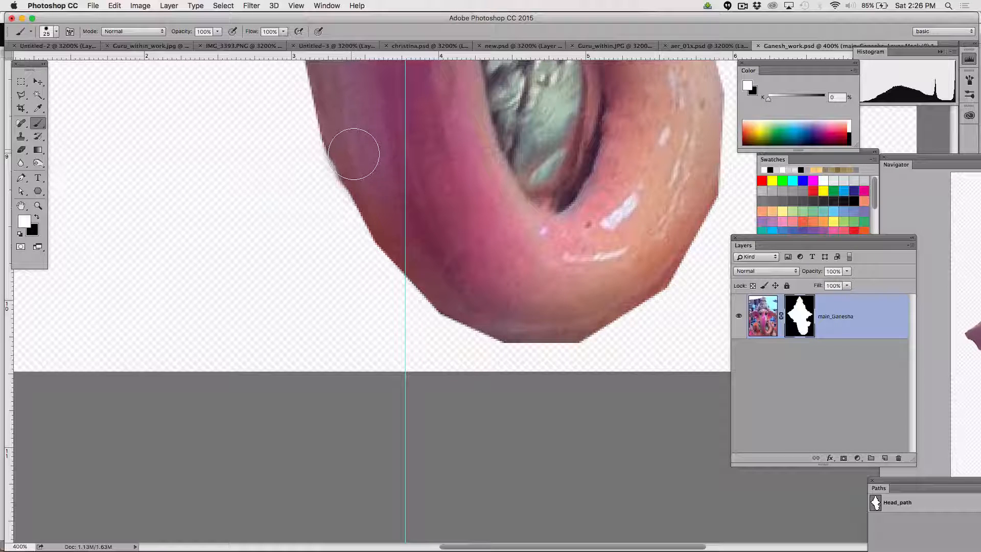
mouse_move(353, 154)
left_mouse_down()
mouse_move(381, 206)
mouse_move(364, 164)
mouse_move(363, 173)
left_mouse_up()
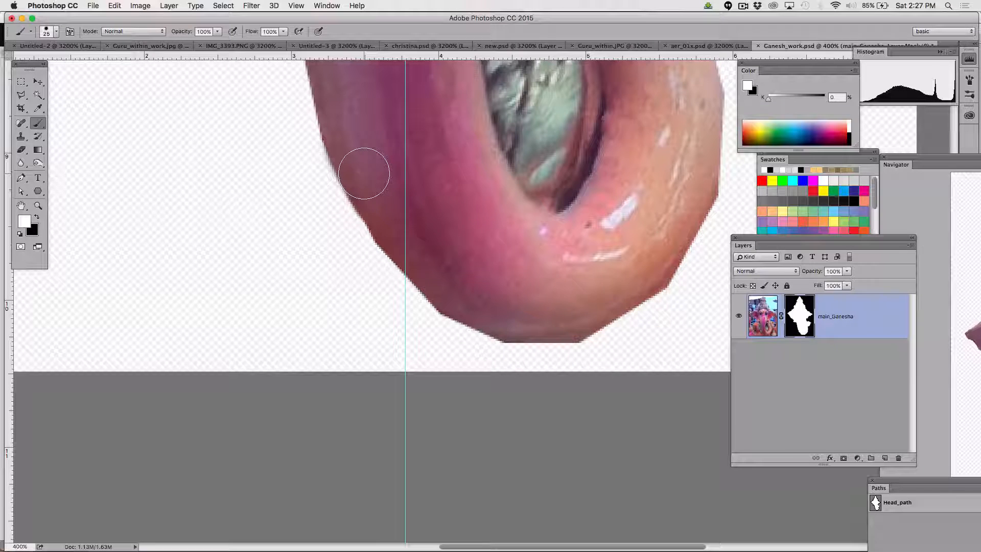
Reduce the brush to 10 px and paint white on the mask around the trunk's bottom curve to round its angular outline.
key("bracketleft")
key("bracketleft")
key("bracketleft")
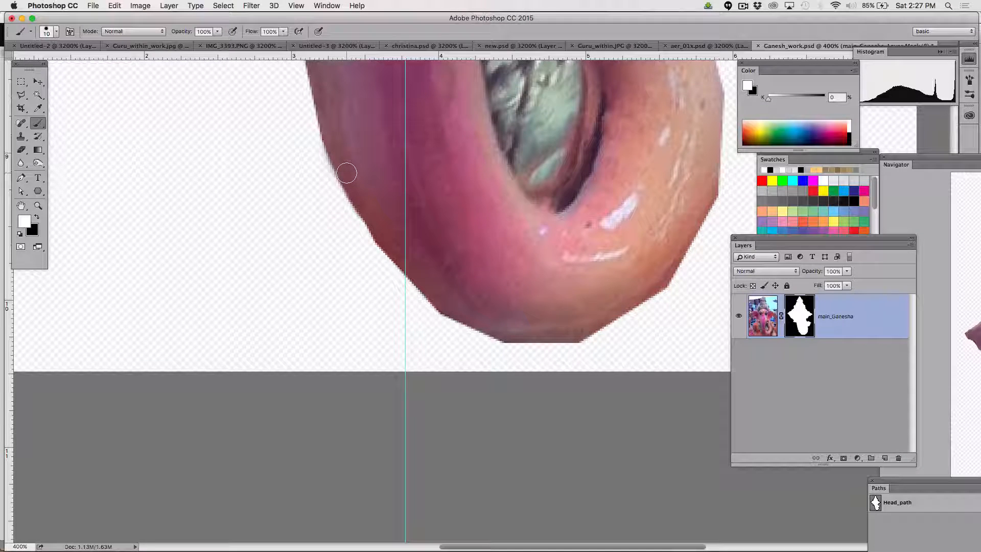
mouse_move(346, 173)
left_mouse_down()
mouse_move(385, 231)
mouse_move(372, 219)
left_mouse_up()
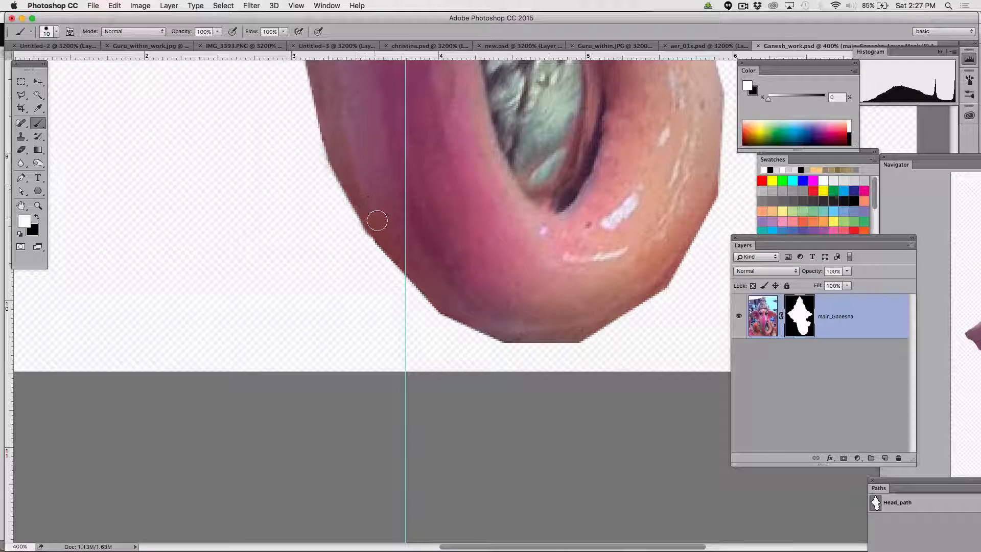
mouse_move(347, 178)
left_mouse_down()
mouse_move(448, 315)
mouse_move(506, 346)
mouse_move(557, 347)
mouse_move(639, 308)
mouse_move(710, 184)
mouse_move(681, 243)
mouse_move(633, 297)
mouse_move(668, 284)
left_mouse_up()
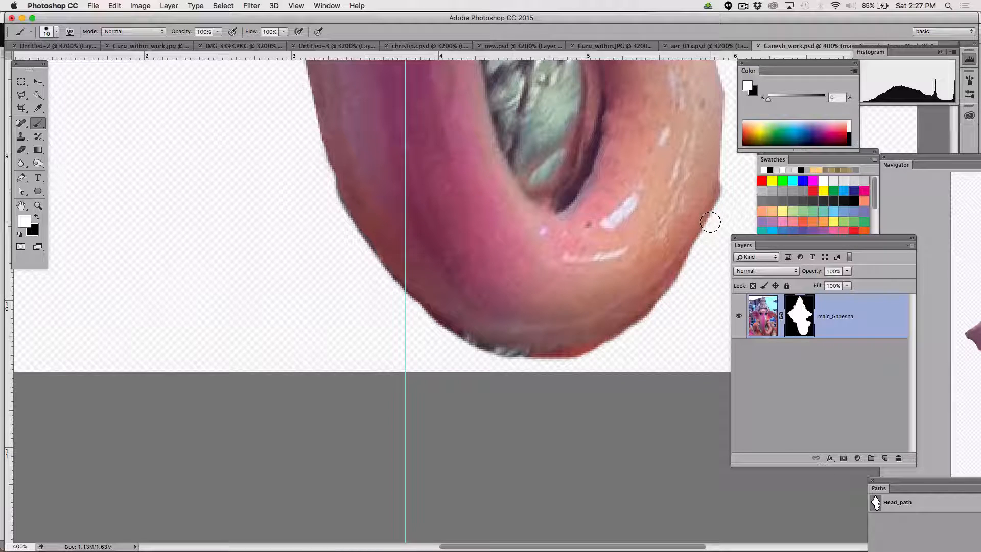
Paint black on the main_Ganesha mask with the 10 px brush along the outer right and bottom edges of the trunk's curve.
key("x")
left_click_drag(729, 181, 703, 251)
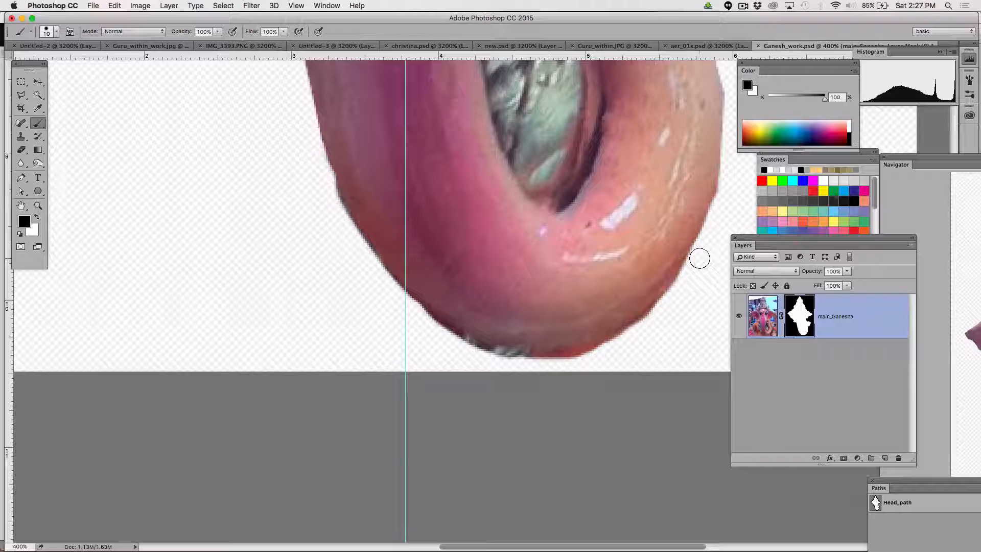
scroll(699, 258, "down", 3)
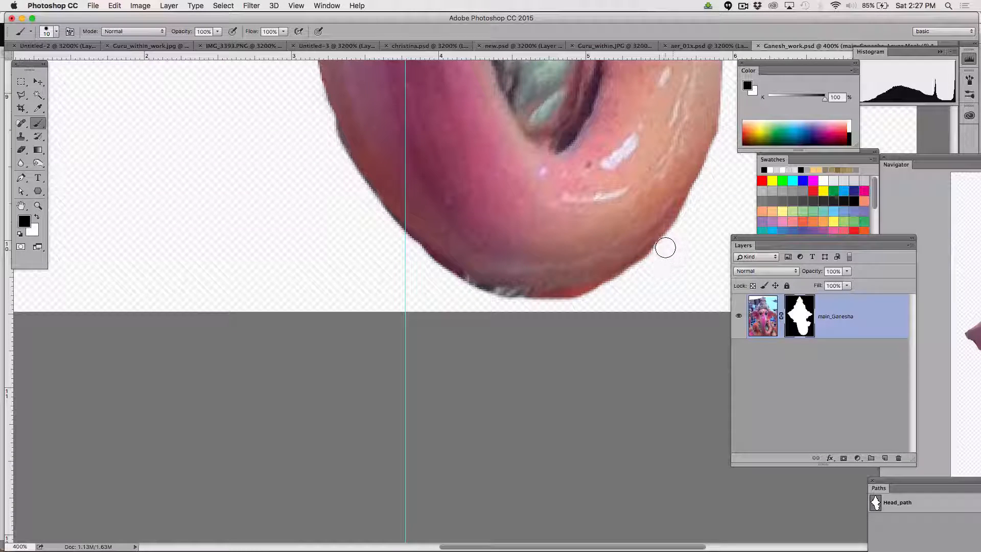
mouse_move(665, 247)
left_mouse_down()
mouse_move(615, 290)
mouse_move(656, 256)
mouse_move(553, 315)
mouse_move(579, 311)
mouse_move(592, 295)
mouse_move(480, 304)
left_mouse_up()
mouse_move(417, 255)
left_mouse_down()
mouse_move(474, 290)
mouse_move(547, 305)
left_mouse_up()
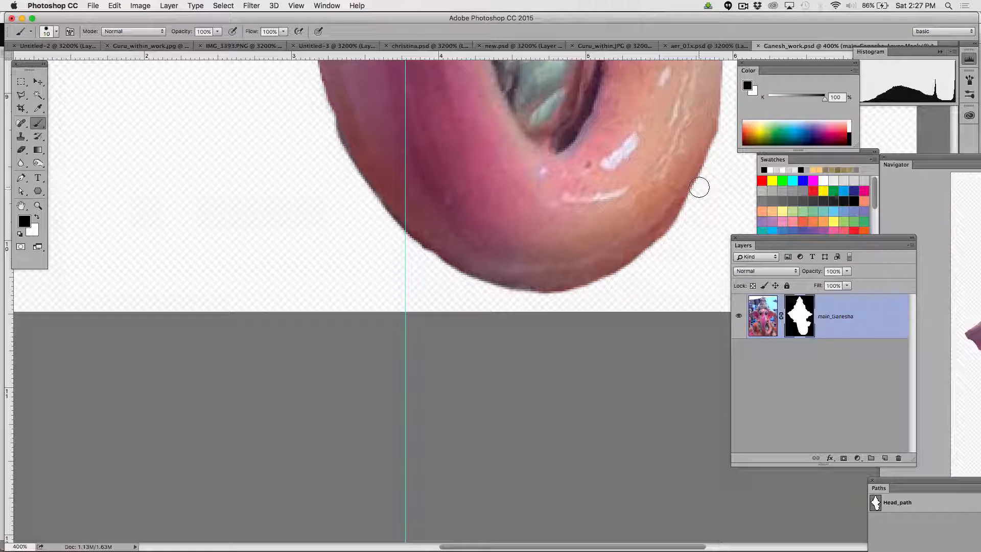
Smooth the bump on the left edge of the trunk's lower curve by brushing black on the main_Ganesha mask.
scroll(705, 177, "up", 5)
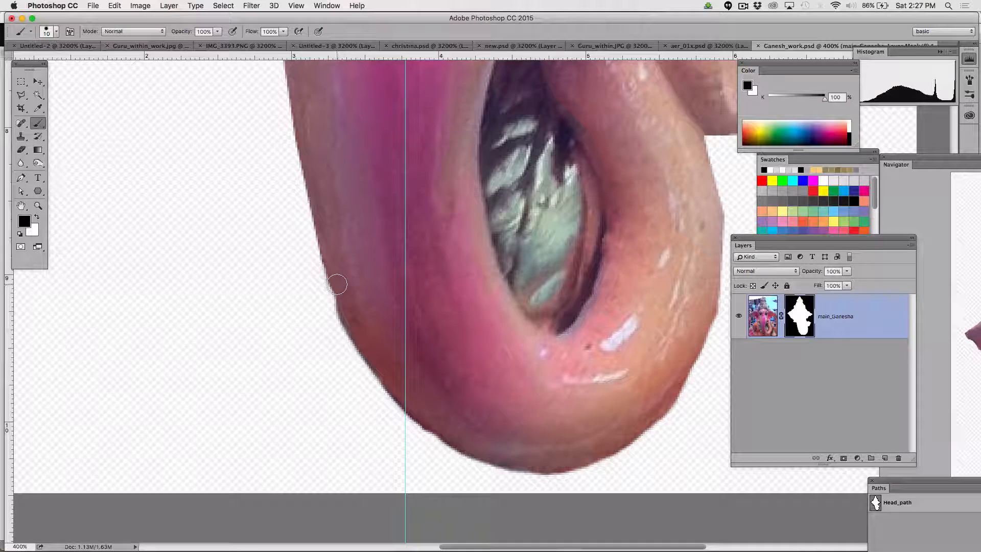
left_click(339, 297)
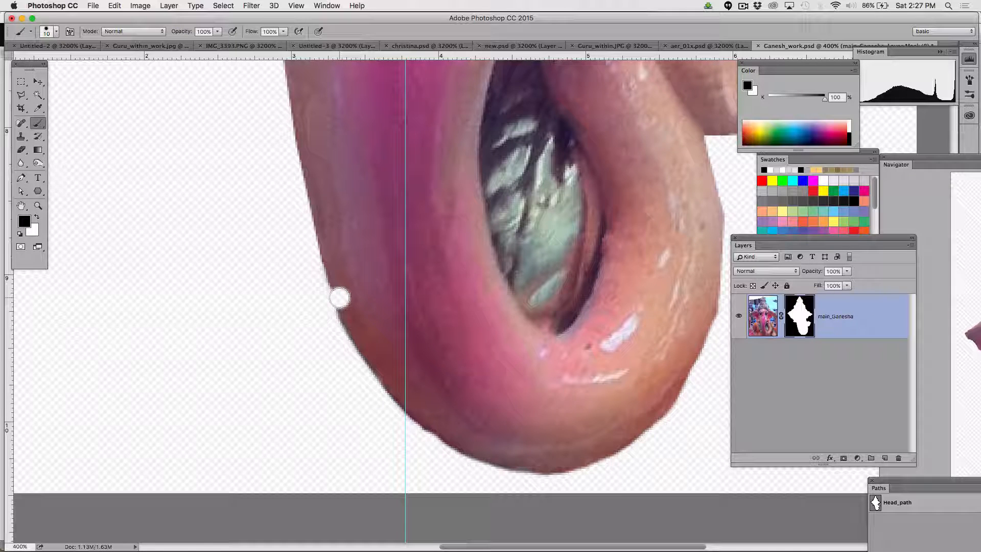
key("super+z")
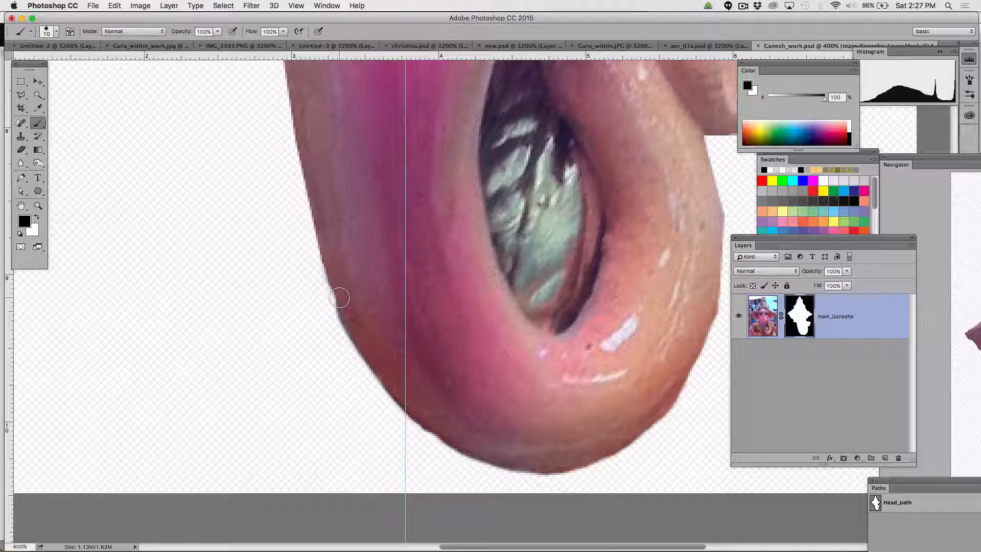
key("x")
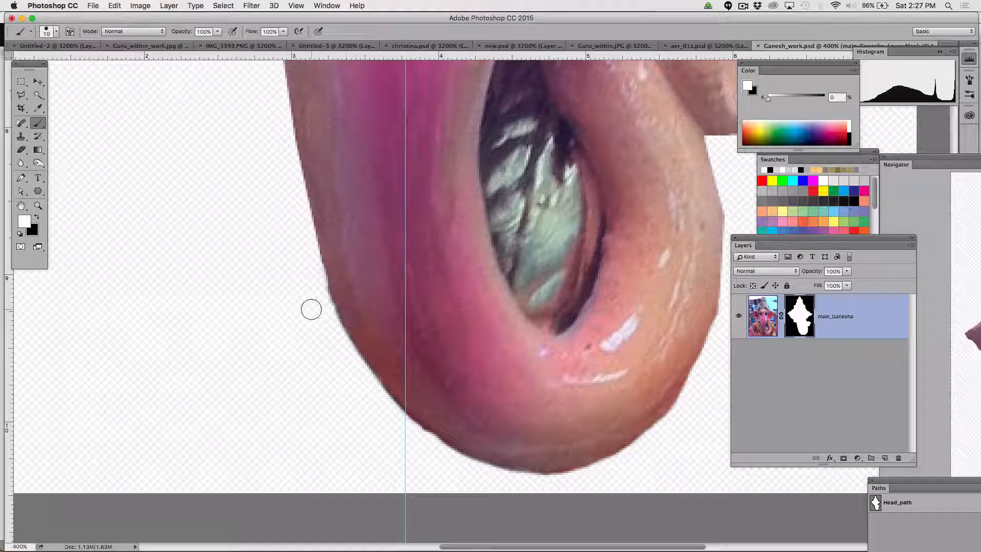
key("x")
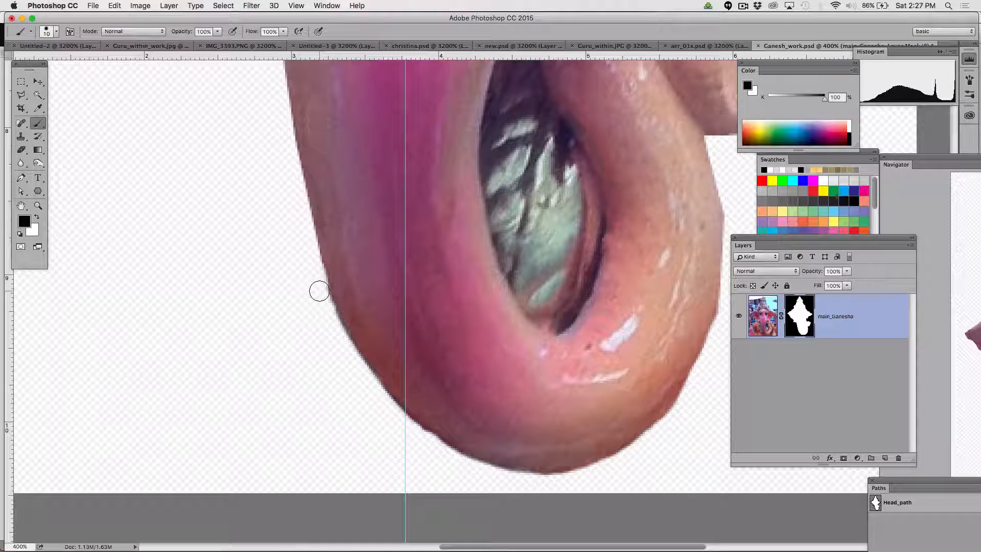
left_click(329, 320)
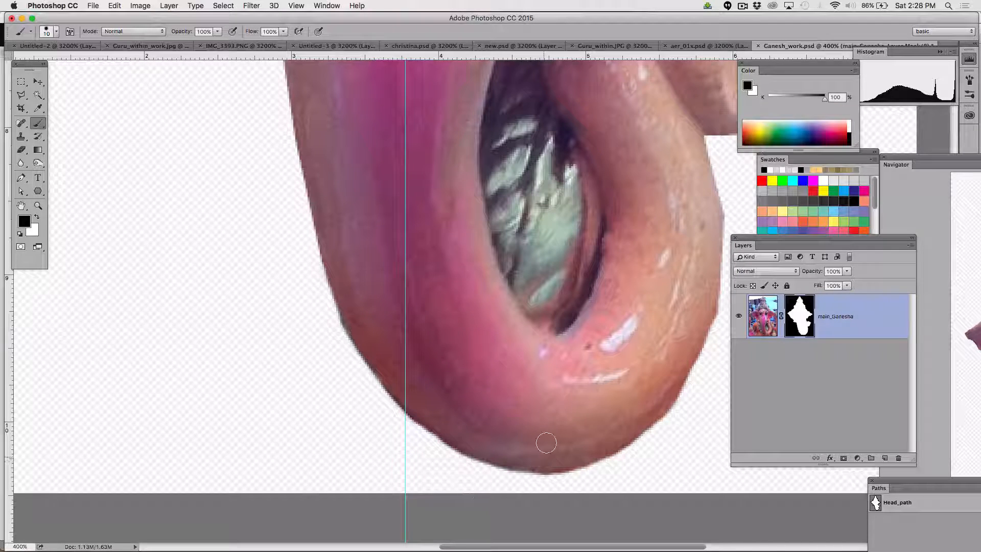
Examine the whole masked head, then its outline at 300% from the trunk up to the crown.
key("super+minus")
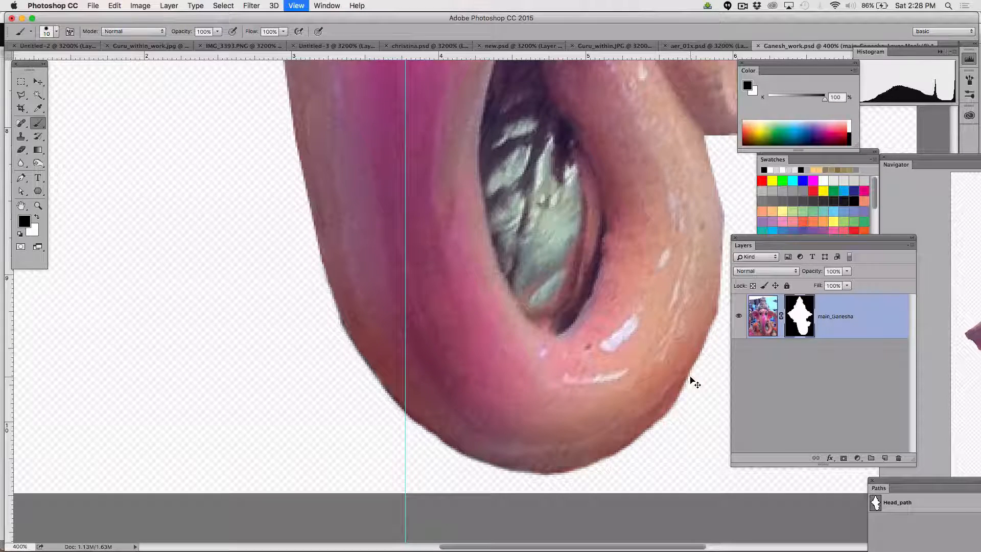
key("super+minus")
key("super+minus")
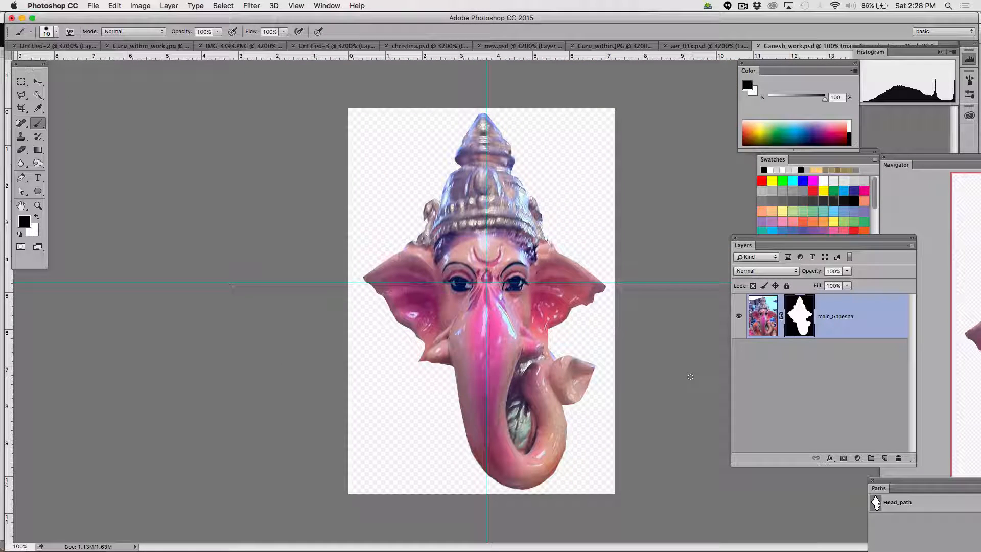
key("z")
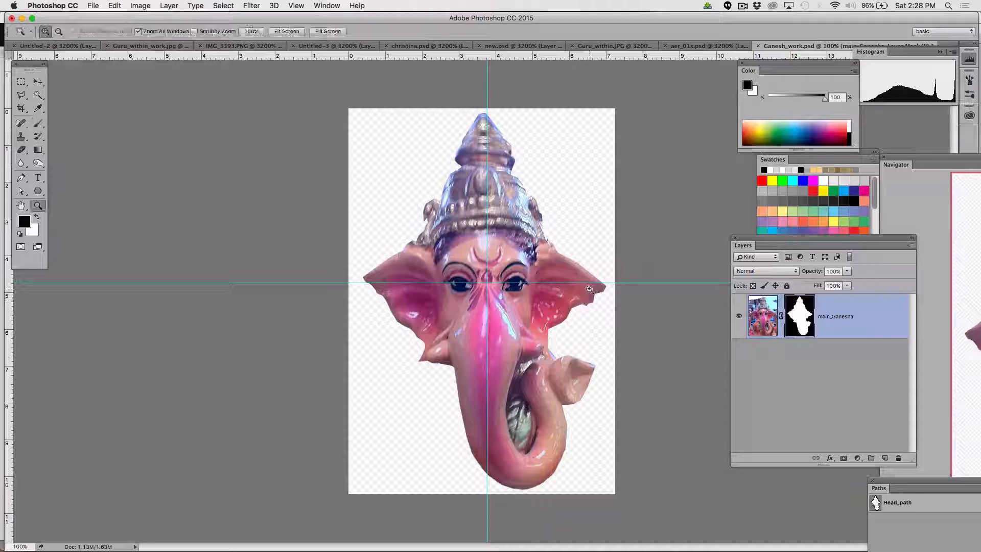
left_click(587, 291)
left_click(438, 350)
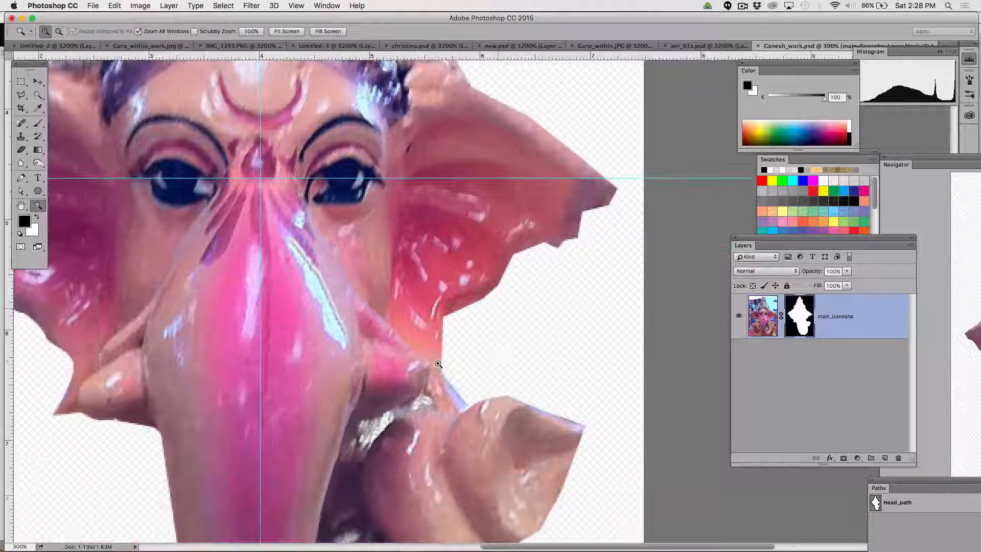
scroll(437, 363, "down", 8)
scroll(438, 363, "right", 2)
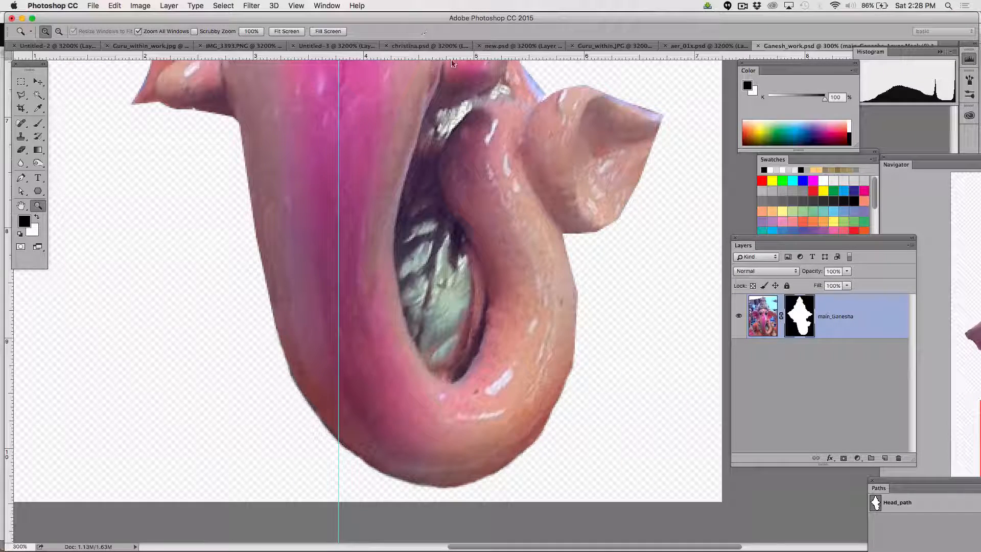
scroll(386, 144, "up", 15)
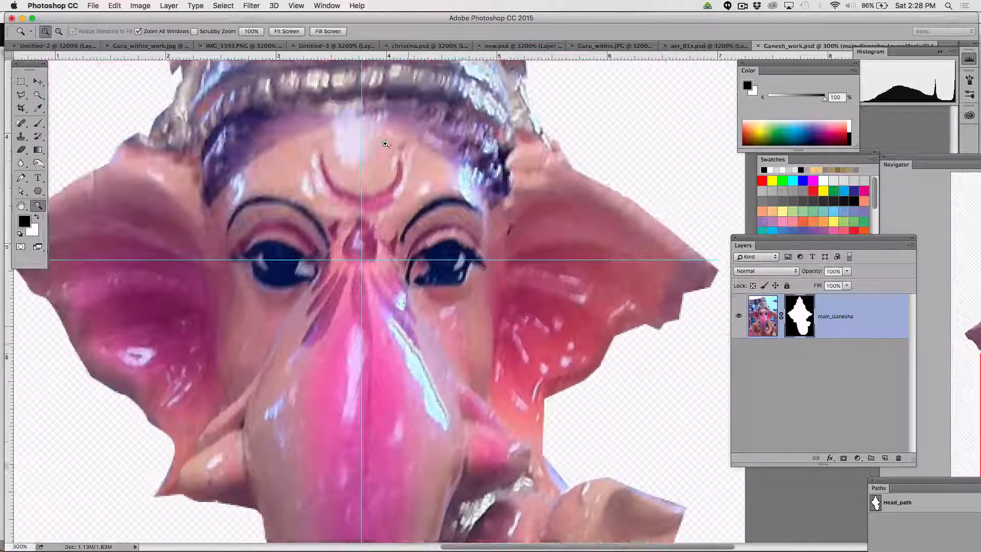
scroll(385, 144, "up", 15)
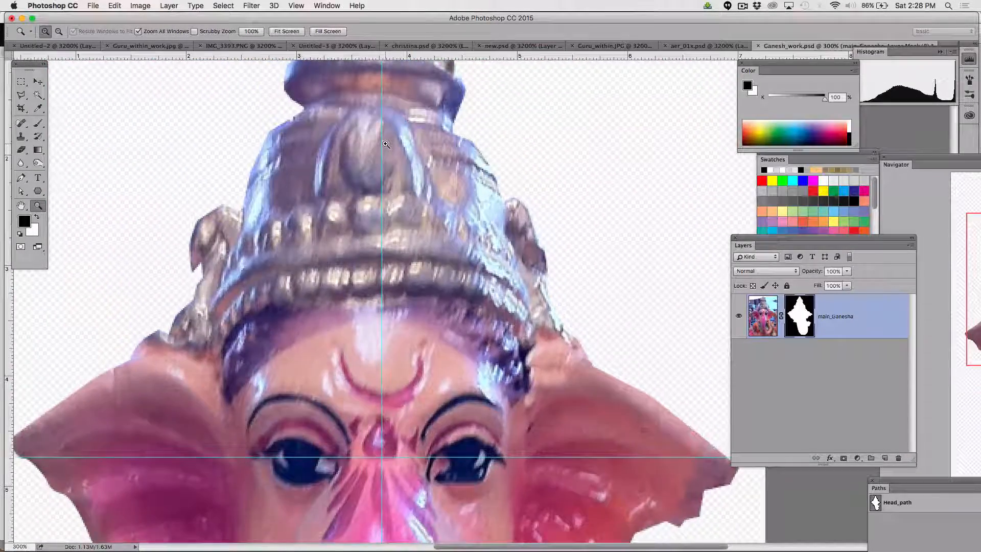
scroll(385, 144, "down", 5)
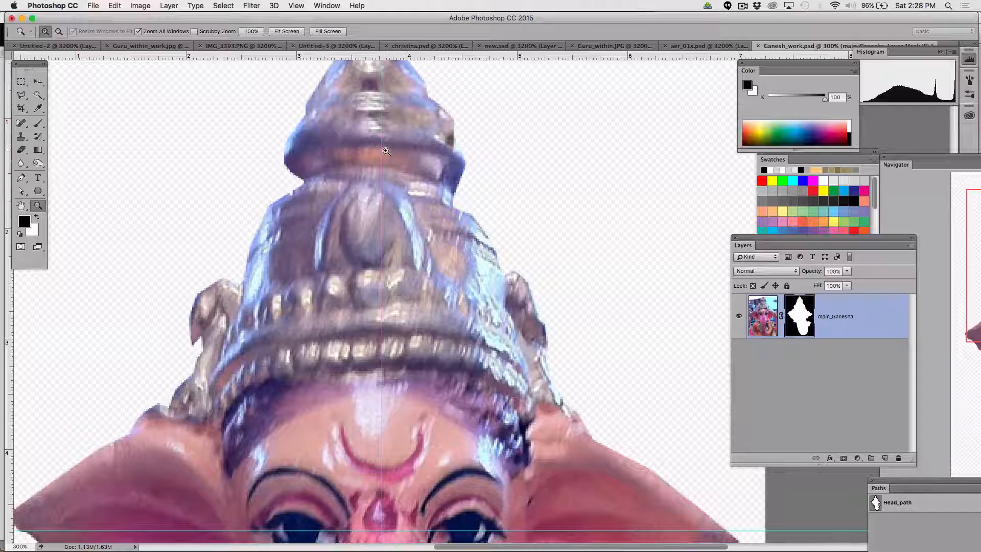
scroll(385, 151, "down", 5)
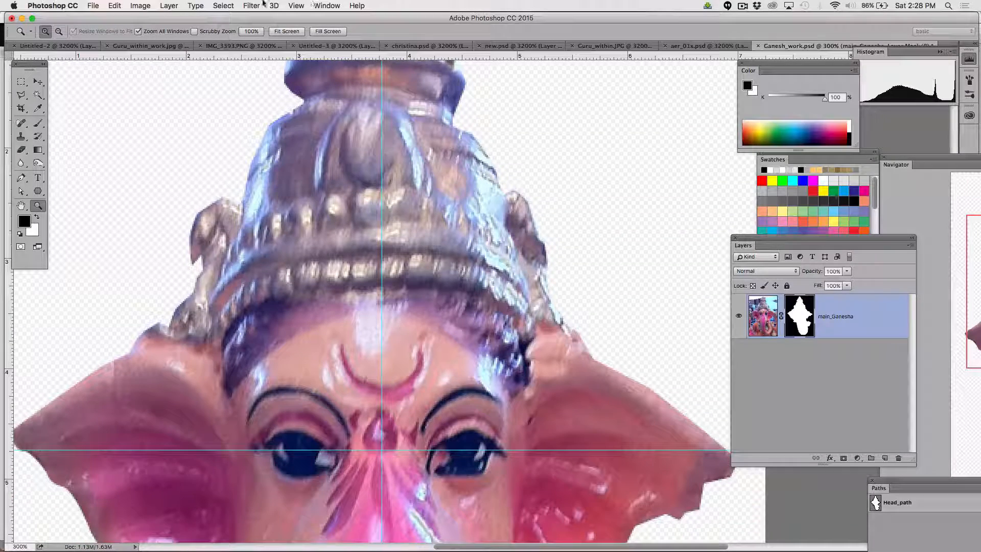
Load the main_Ganesha Mask channel of Ganesh_work.psd as a new selection.
left_click(235, 6)
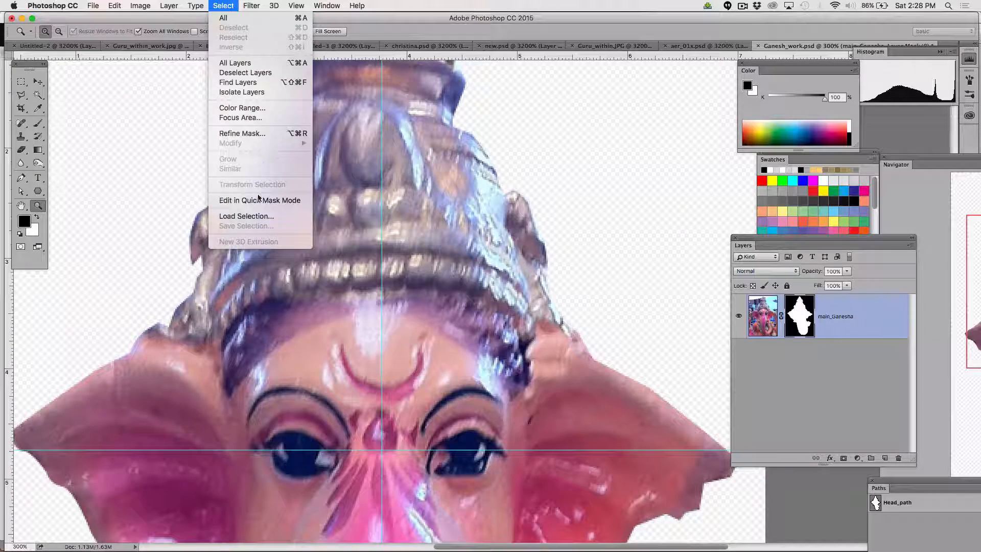
left_click(260, 218)
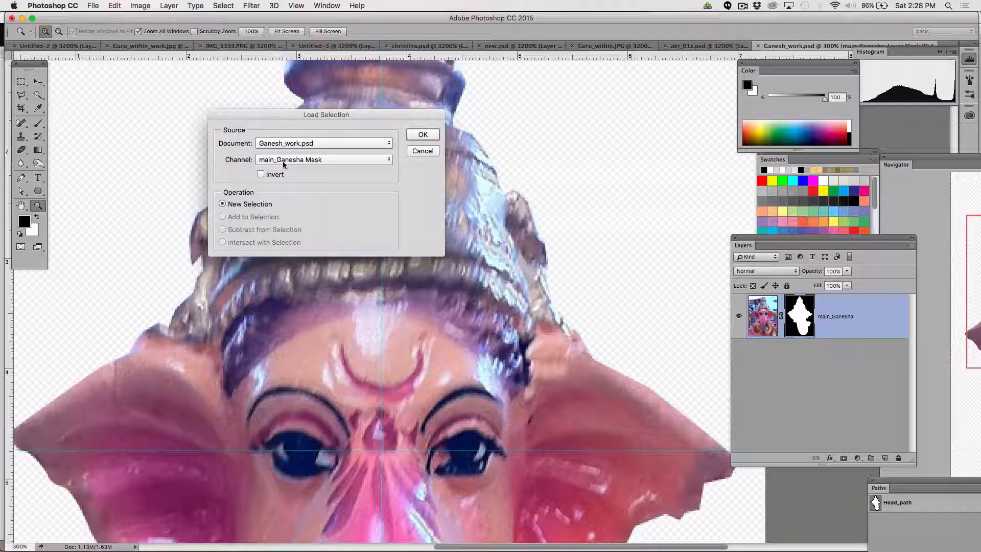
left_click(422, 135)
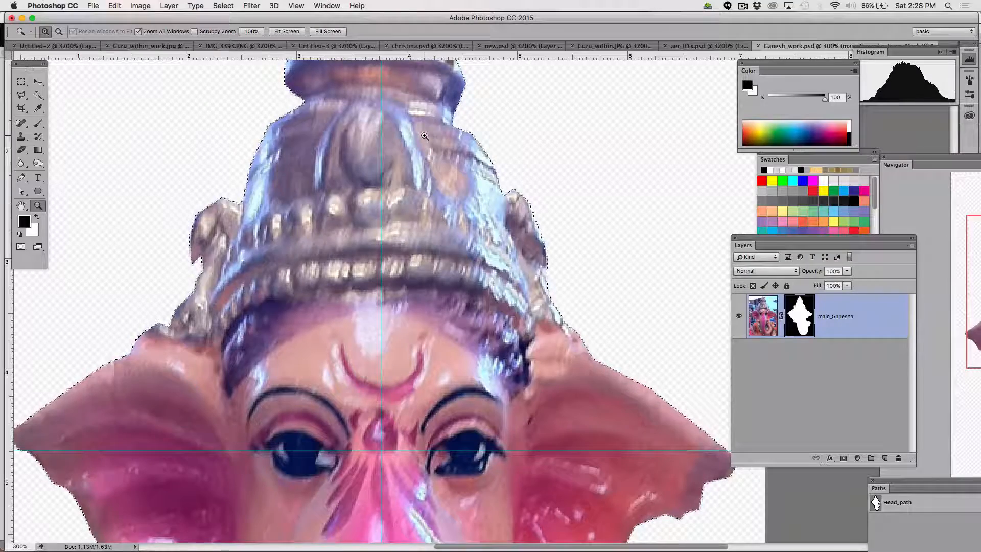
Rearrange the Layers and Paths panels so Paths is fully accessible, and make a work path from the selection.
scroll(413, 150, "down", 15)
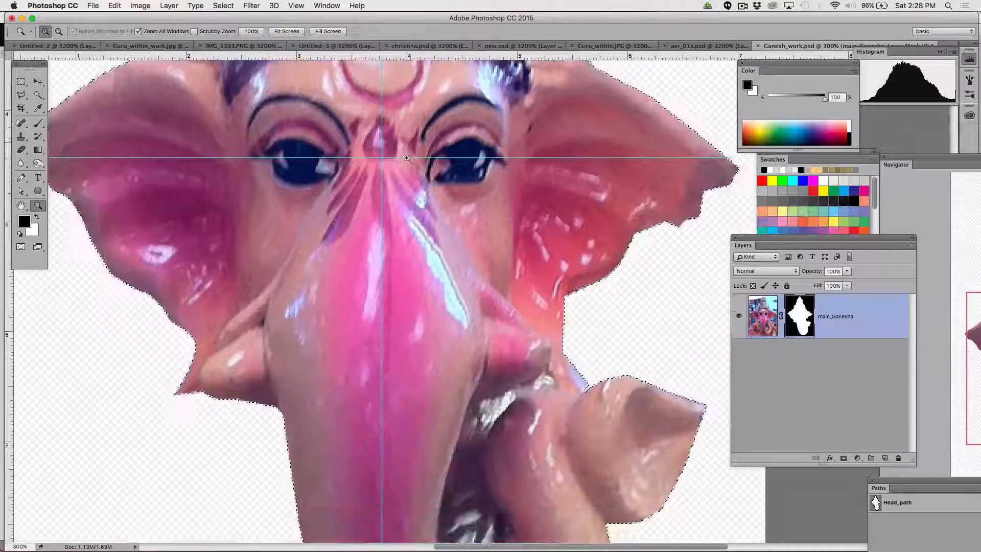
scroll(407, 158, "down", 12)
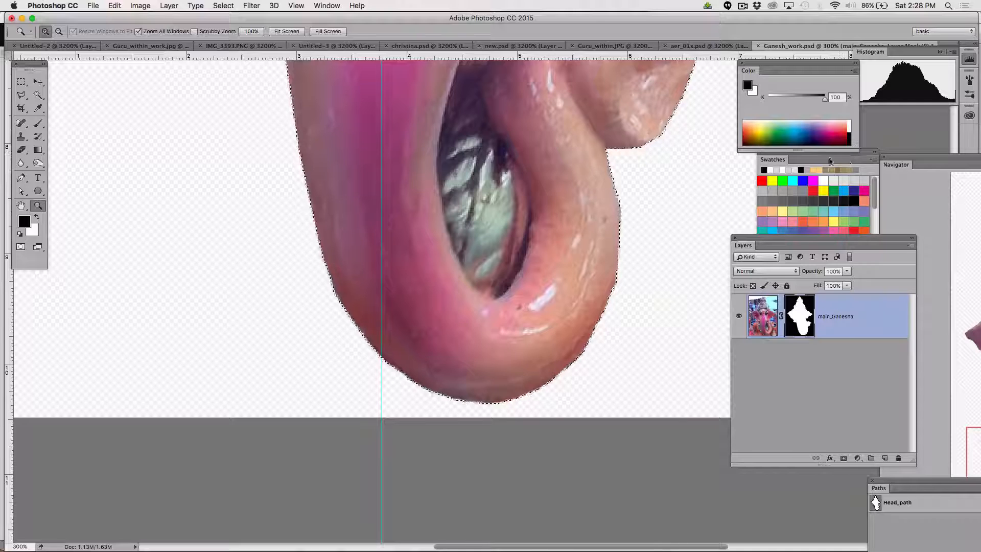
left_click(327, 6)
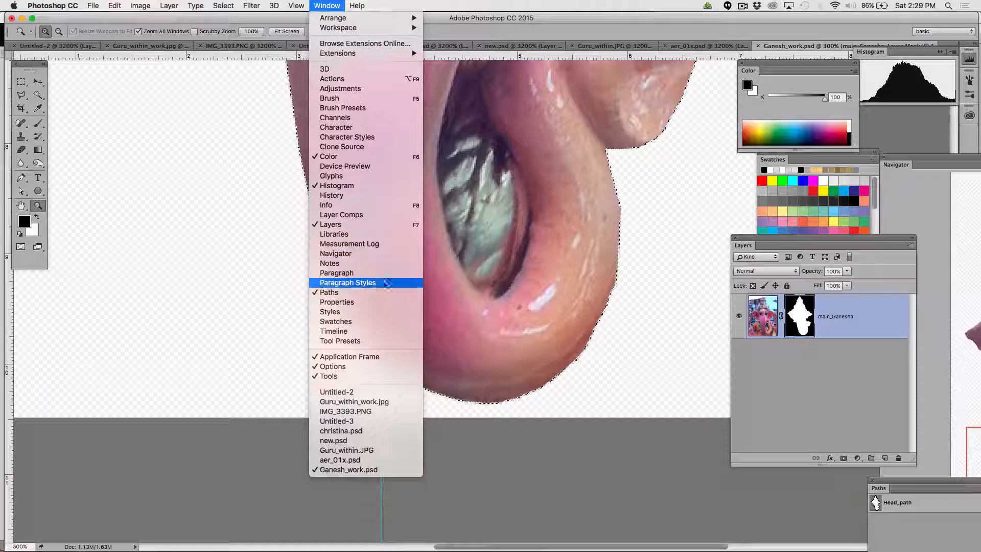
left_click(792, 366)
left_click_drag(749, 237, 587, 387)
left_click_drag(897, 486, 753, 83)
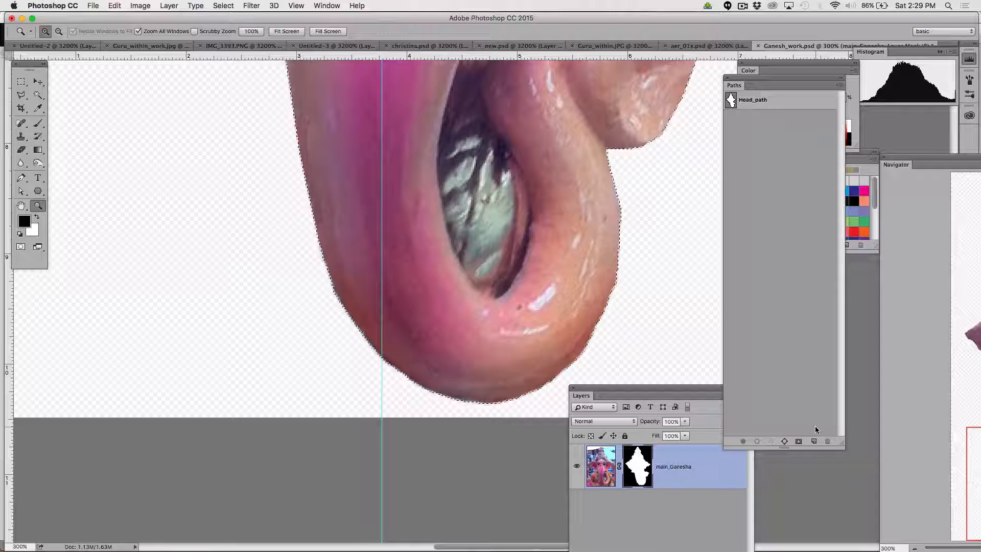
left_click(784, 441)
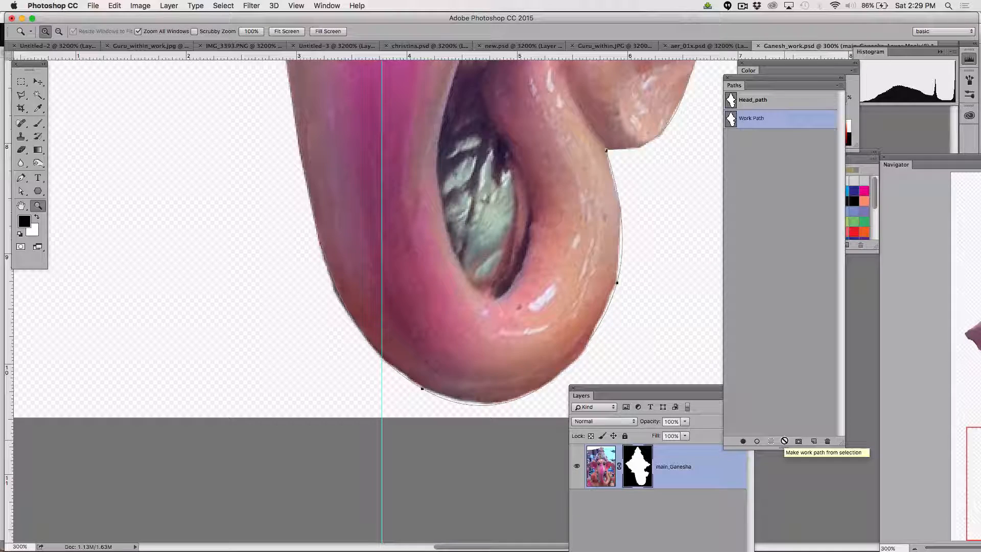
Save the new work path under the name clipping_2.
scroll(637, 295, "up", 15)
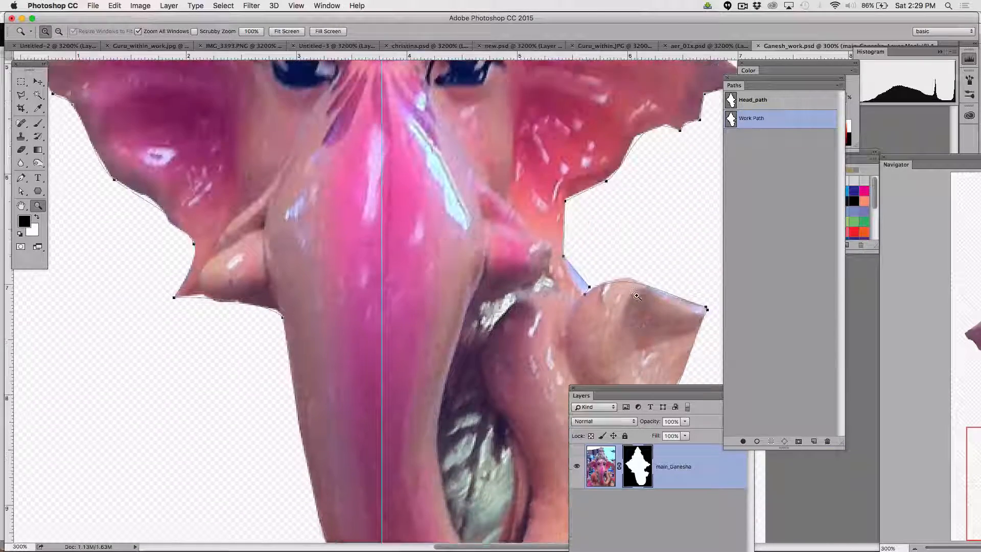
scroll(637, 295, "up", 2)
scroll(637, 295, "left", 4)
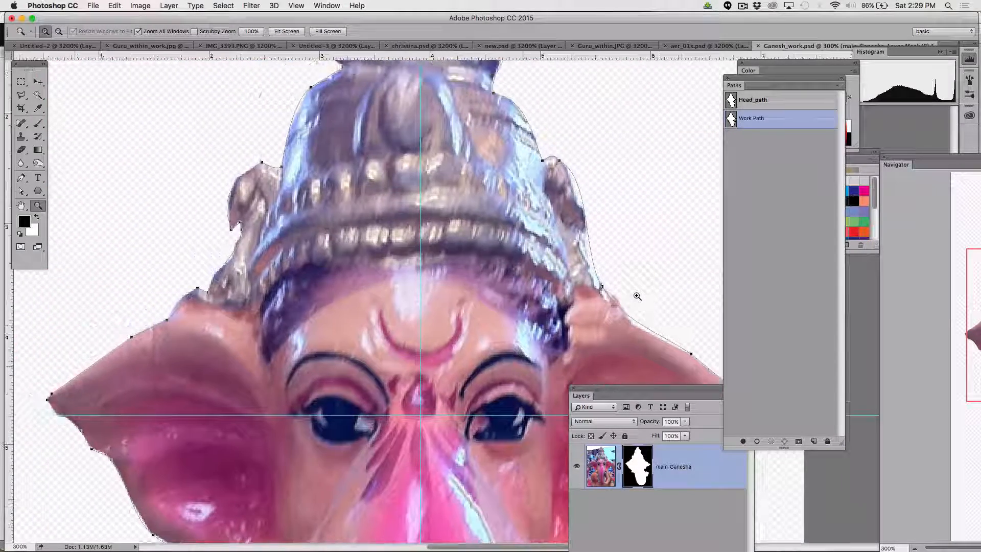
scroll(636, 295, "down", 3)
scroll(637, 295, "down", 15)
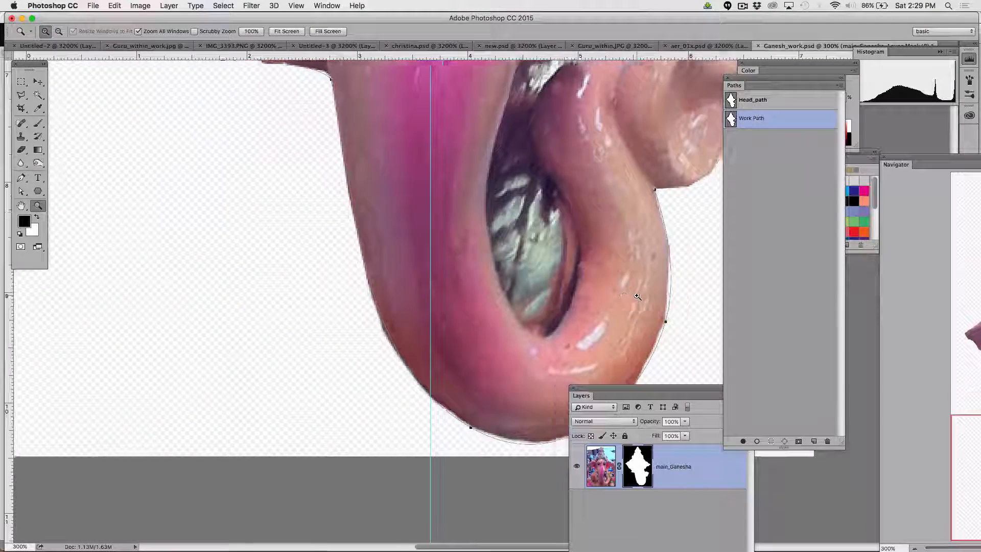
scroll(637, 295, "right", 3)
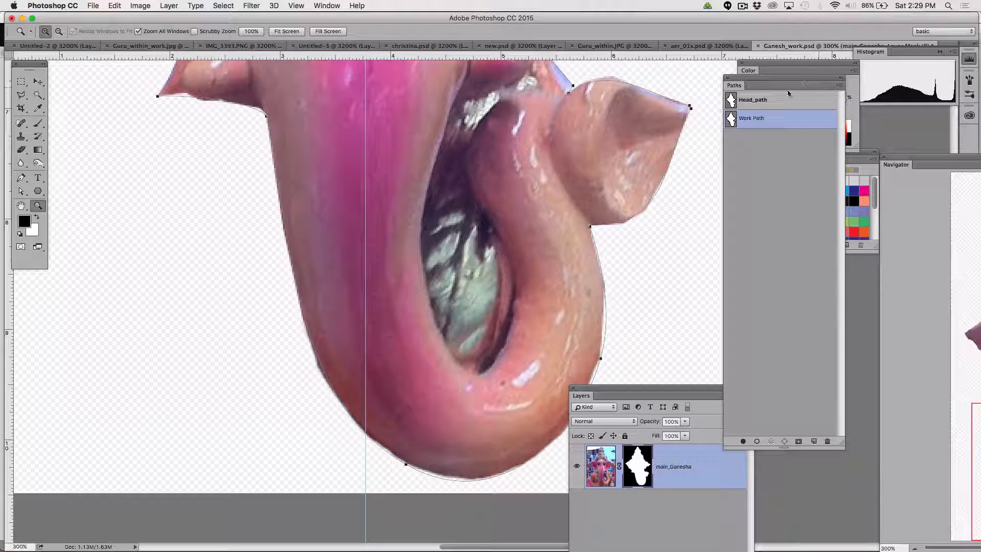
double_click(751, 119)
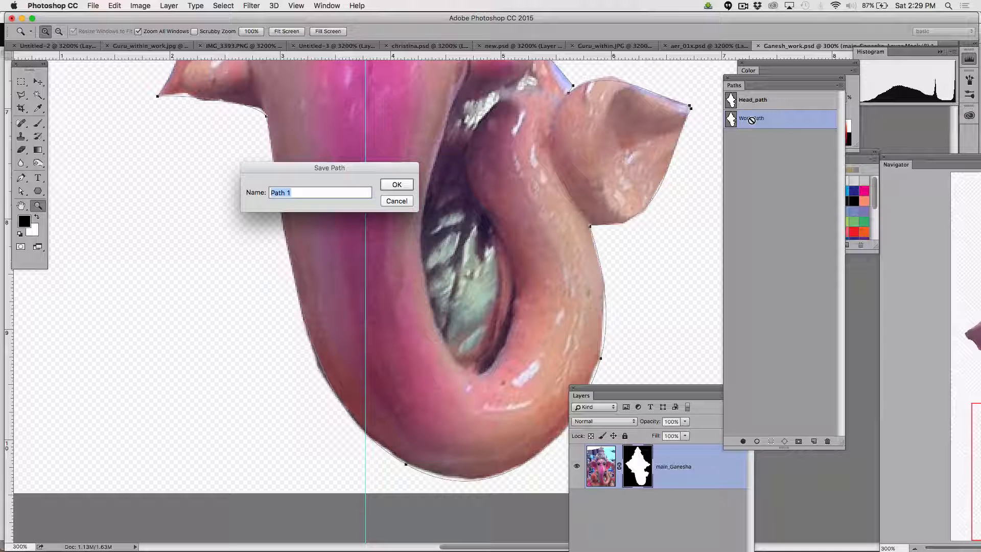
type("clipp")
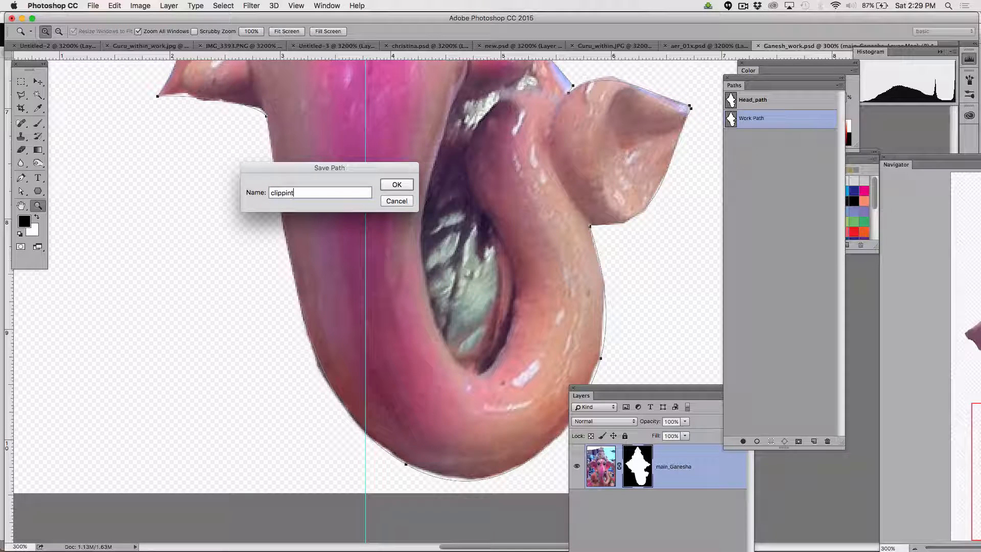
type("int")
key("BackSpace")
type("g_2")
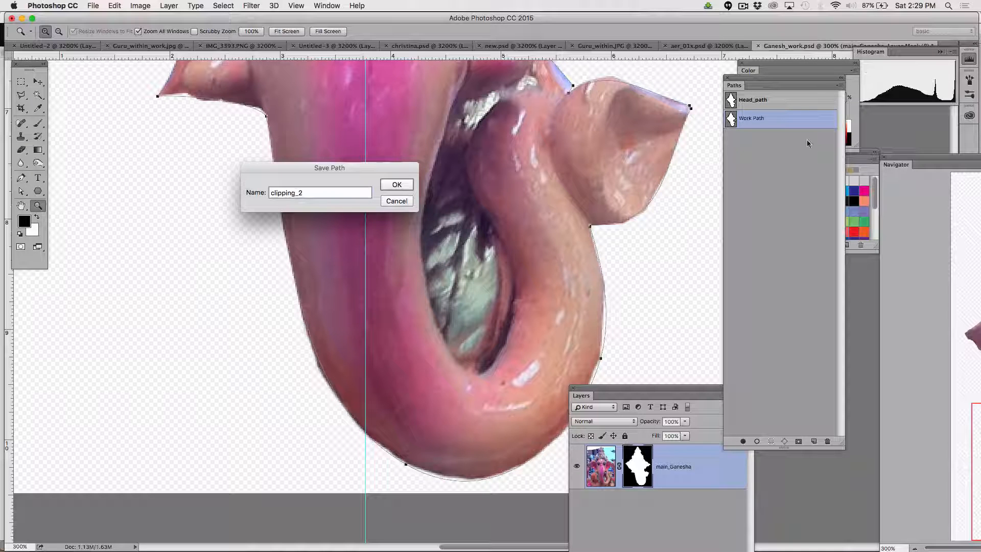
left_click(395, 184)
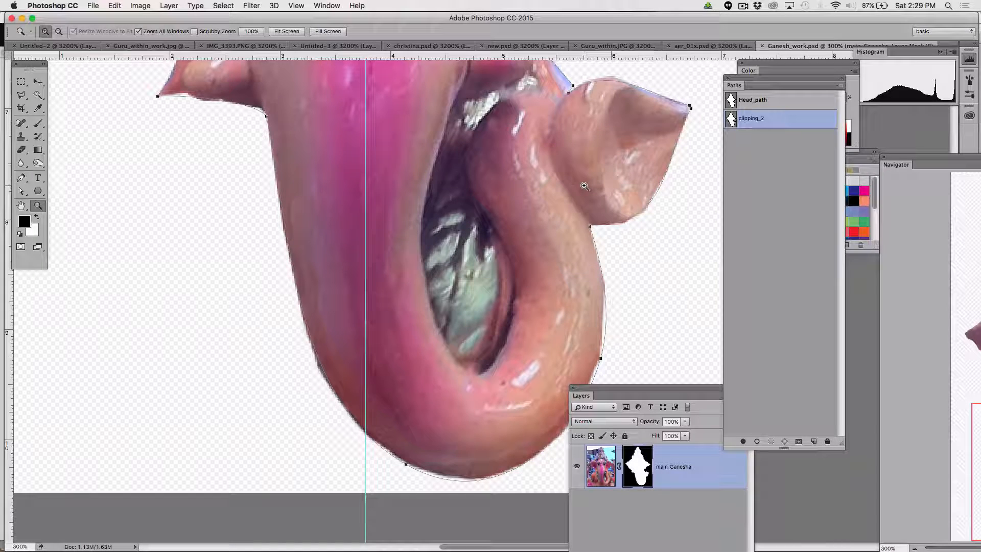
Examine the clipping_2 path's outline along the trunk, both ears and the crown at 300%.
scroll(428, 174, "up", 5)
scroll(428, 173, "up", 10)
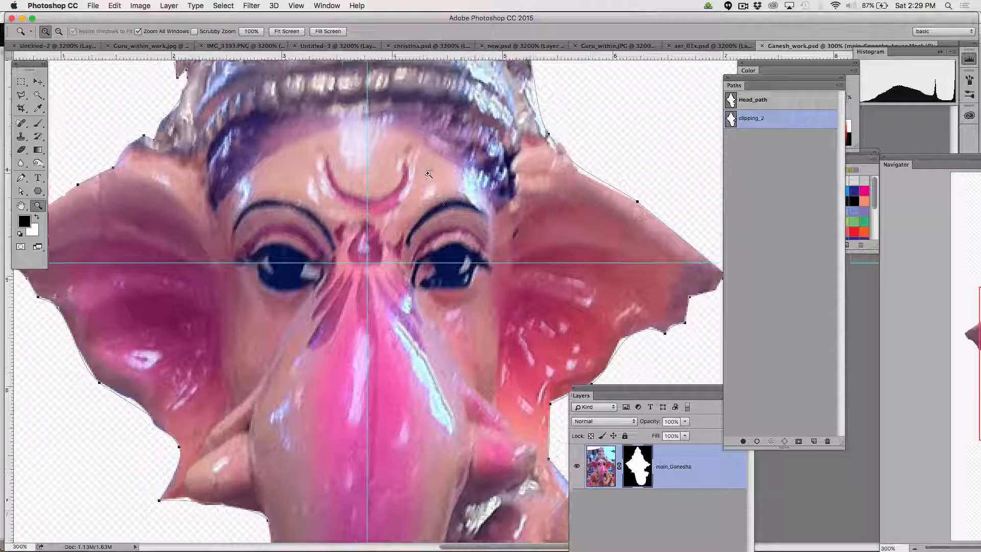
scroll(428, 174, "down", 8)
scroll(428, 173, "left", 3)
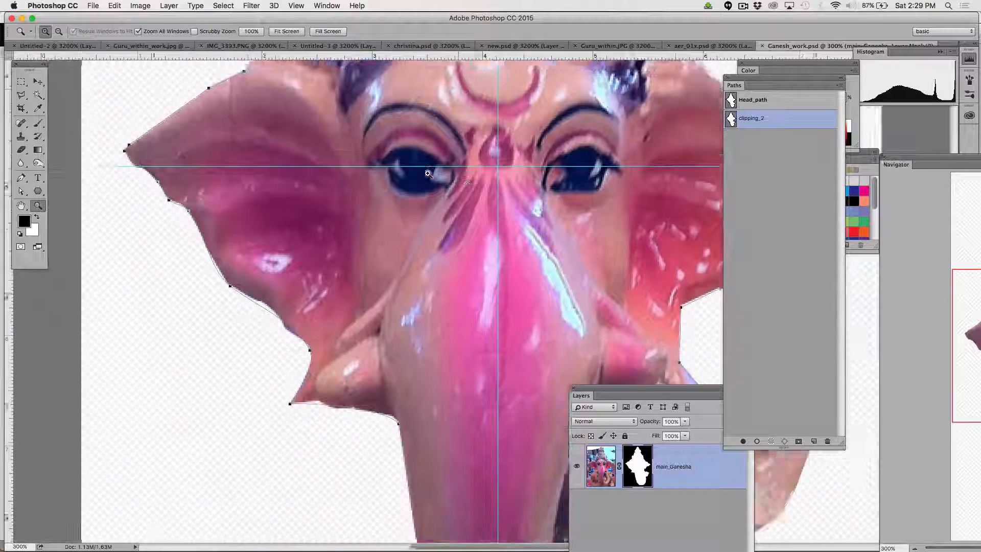
scroll(428, 174, "up", 6)
scroll(426, 167, "right", 3)
scroll(427, 167, "right", 5)
scroll(426, 168, "up", 2)
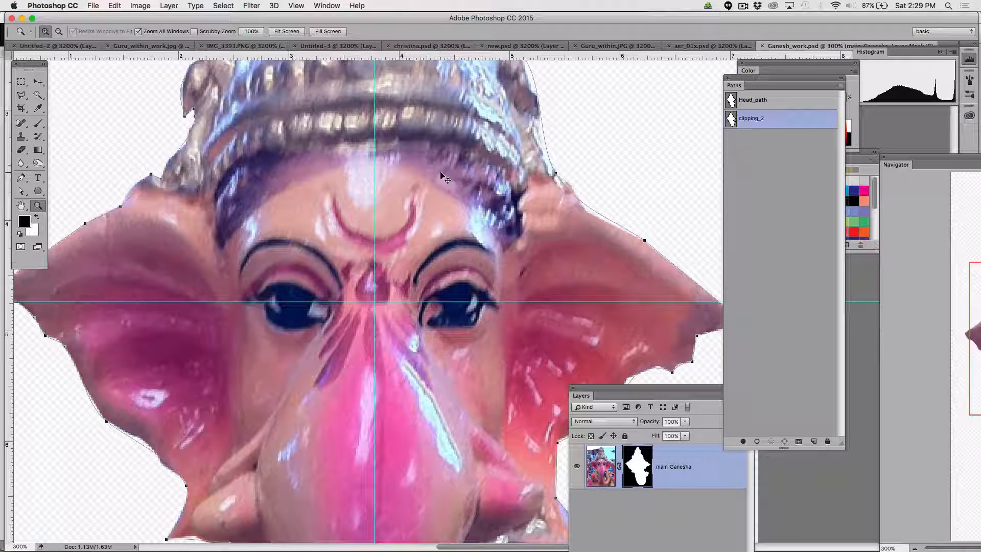
Switch to Illustrator, hide the guides in new_work_aer.ai, and delete the previously placed Ganesha head.
key("super+Tab")
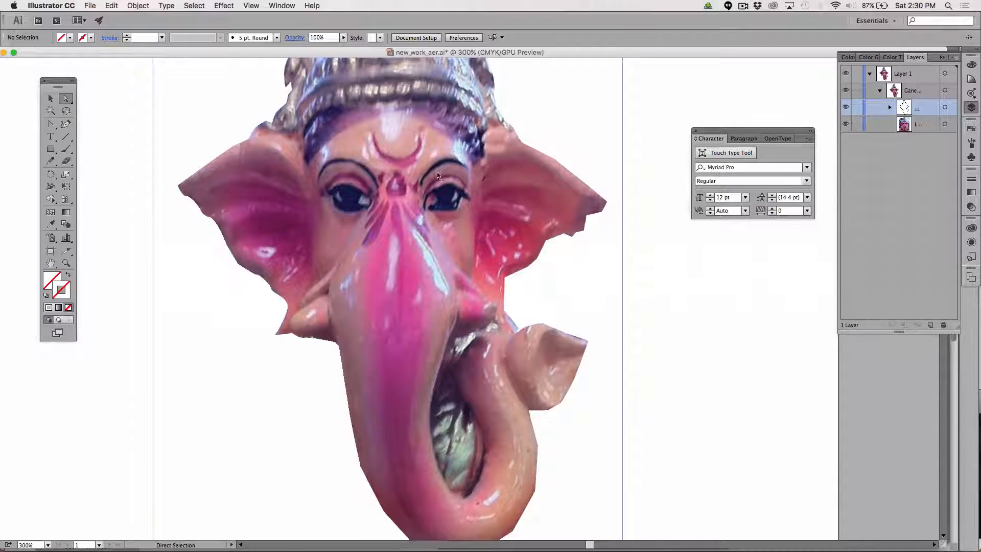
key("super+semicolon")
left_click(50, 98)
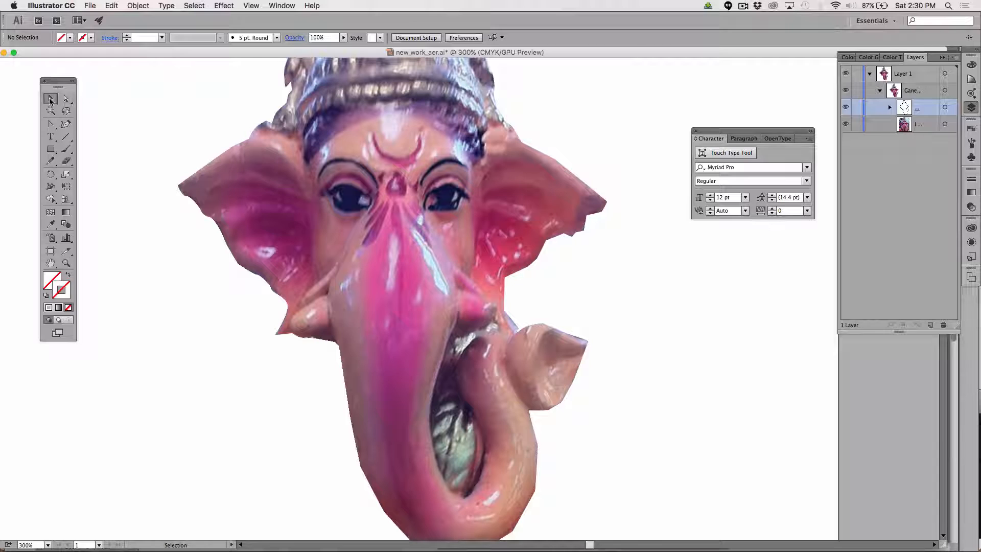
left_click(350, 199)
key("Delete")
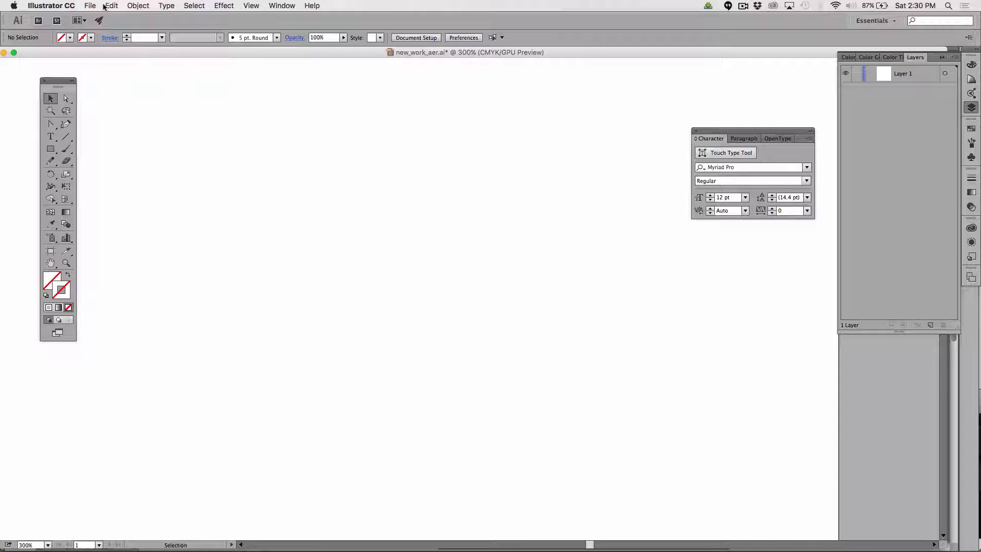
left_click(90, 5)
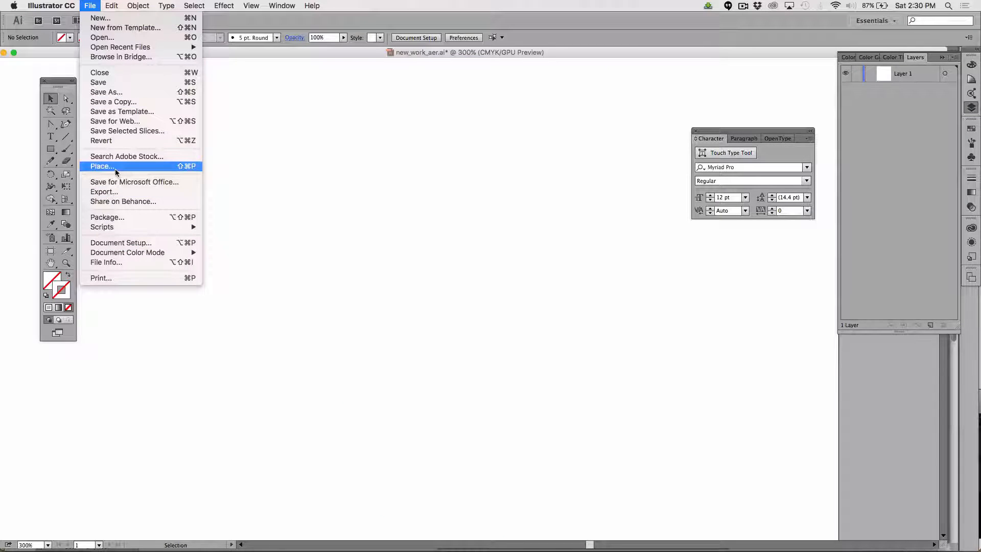
left_click(117, 172)
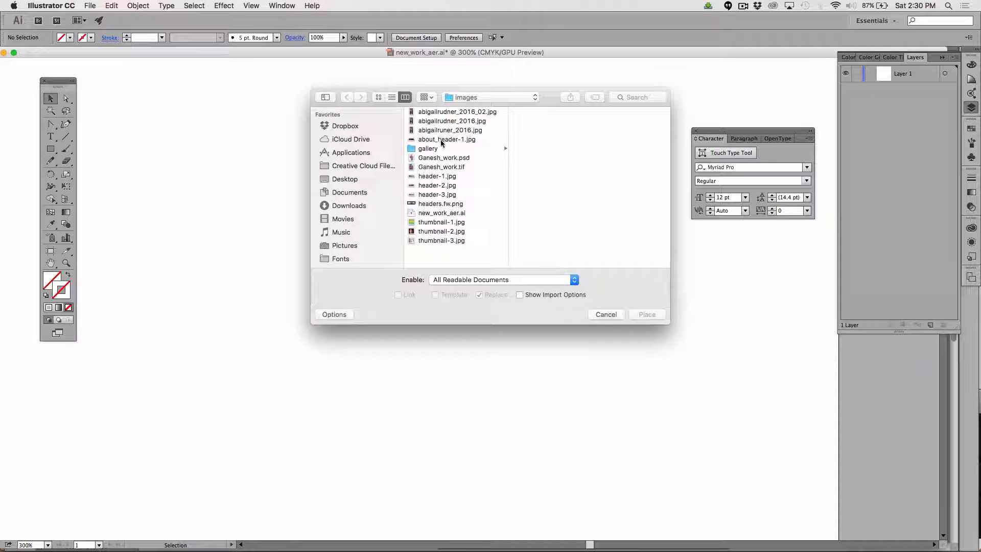
left_click(604, 315)
Switch to Photoshop and set up a save of the document under the name Ganesh_work2 in TIFF format.
key("super+Tab")
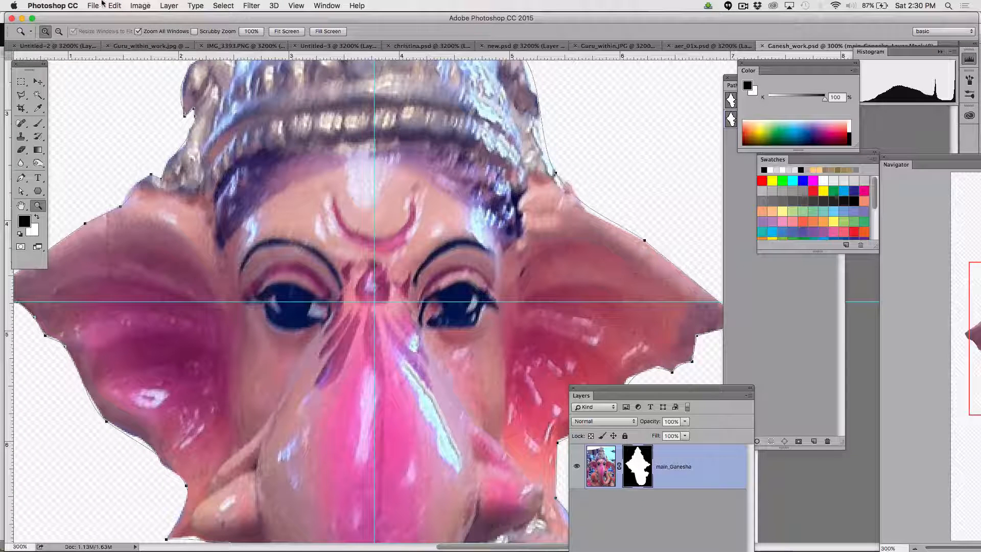
left_click(93, 6)
mouse_move(156, 238)
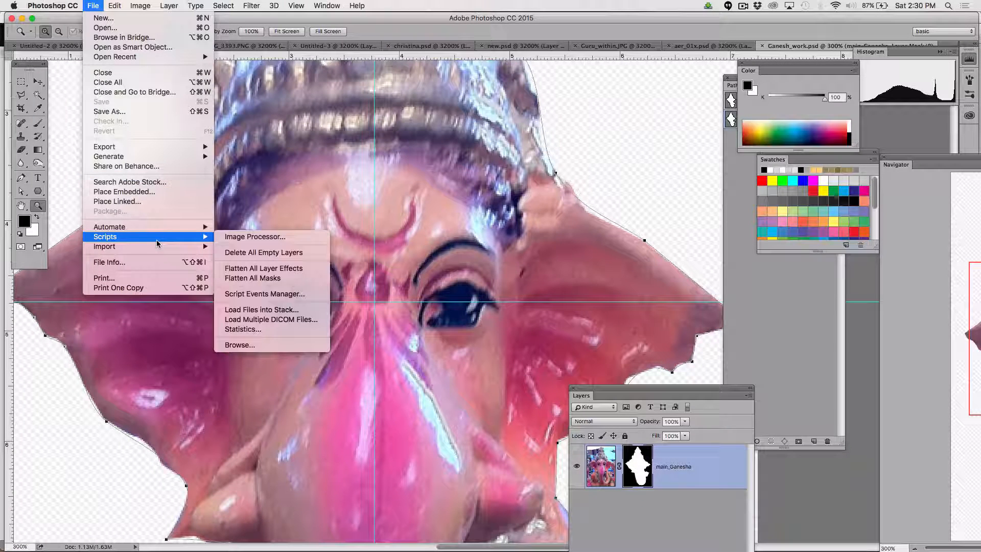
left_click(116, 111)
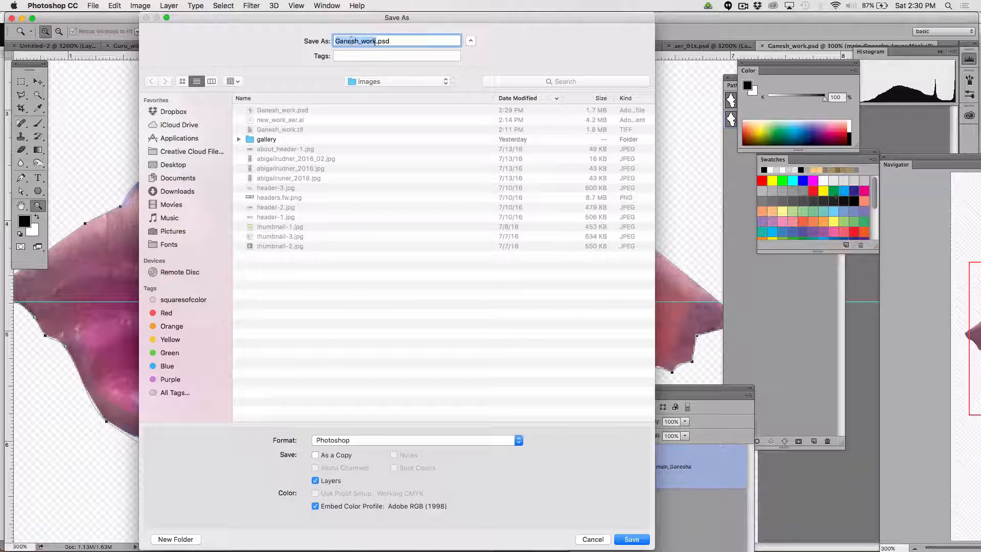
key("Right")
type("2")
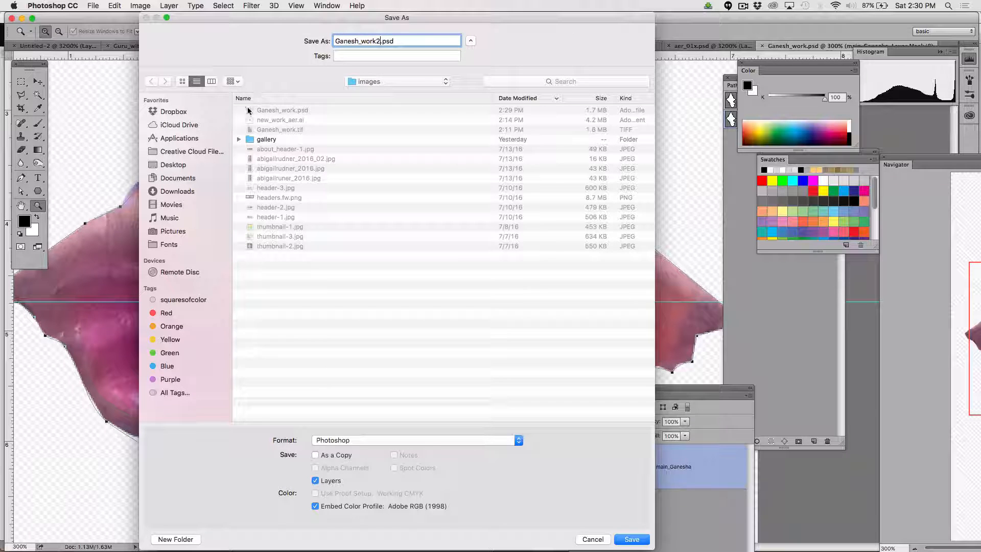
left_click(341, 439)
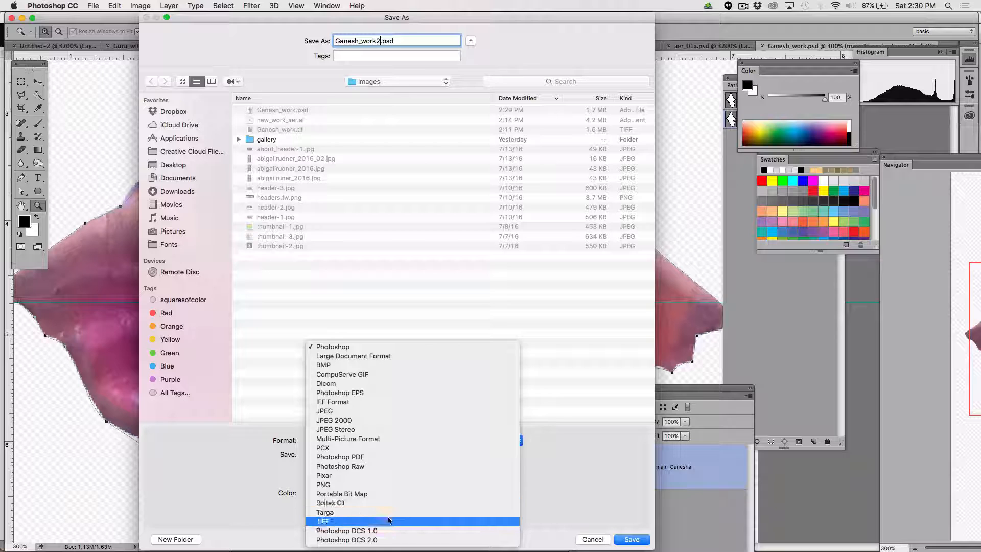
left_click(390, 521)
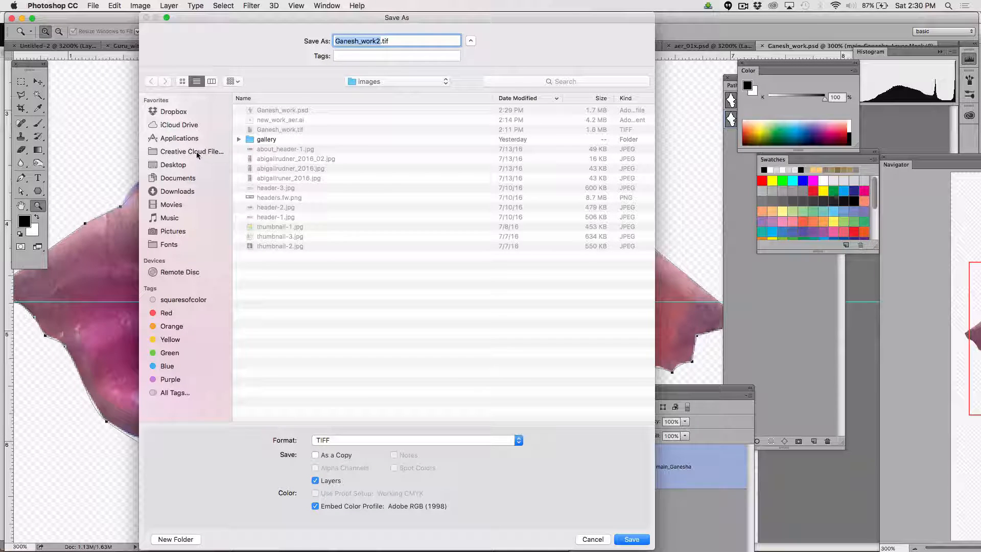
Save Ganesh_work2.tif to the Desktop with layers and transparency included, no image compression and RLE layer compression.
left_click(173, 165)
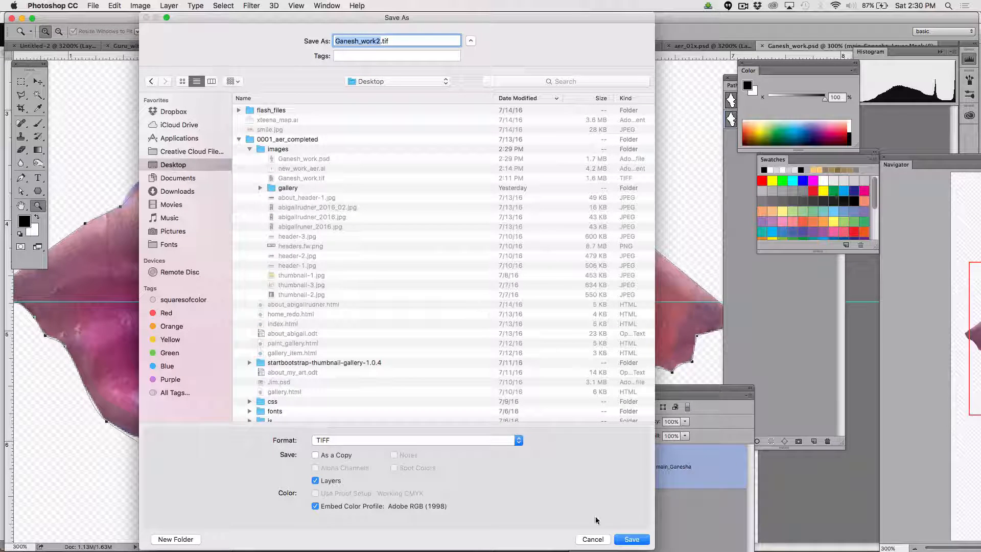
left_click(632, 540)
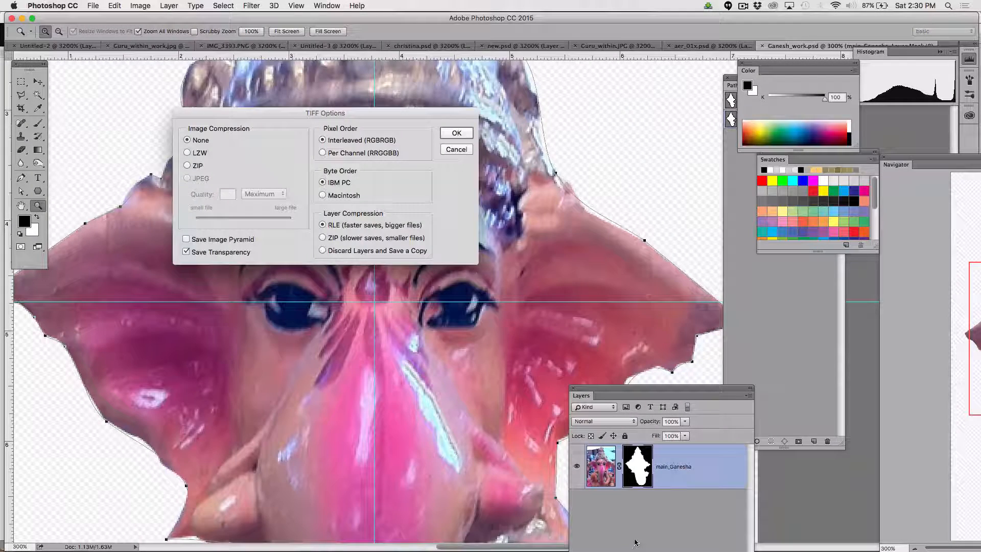
key("Return")
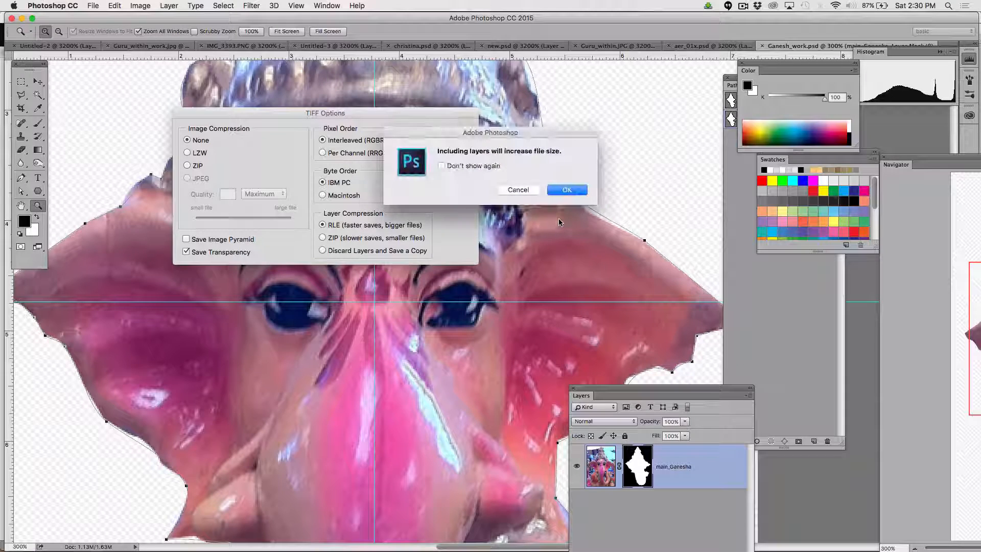
left_click(566, 189)
Switch to Illustrator and place Ganesh_work2.tif from the Desktop on the empty page, about 2.17 in wide and 3.33 in high.
key("super+Tab")
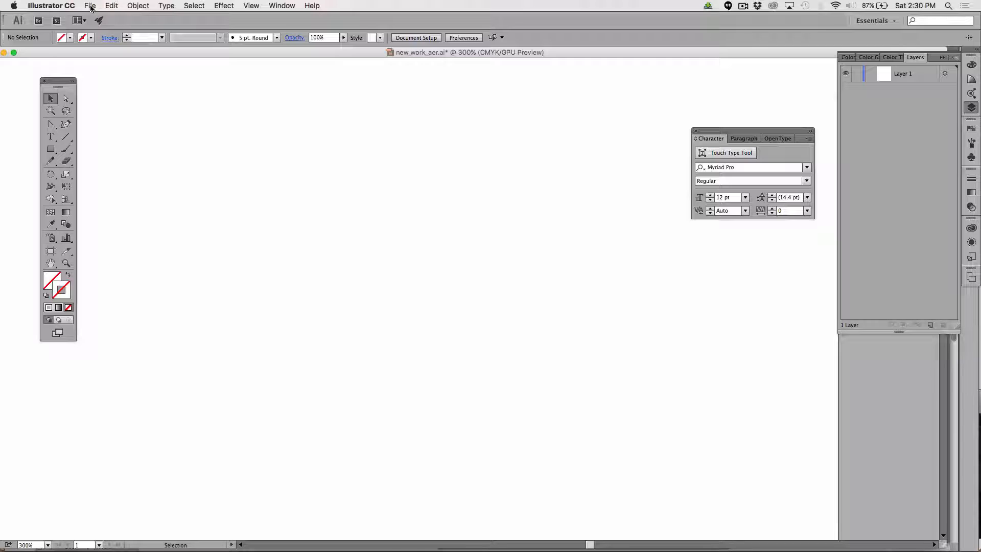
left_click(90, 6)
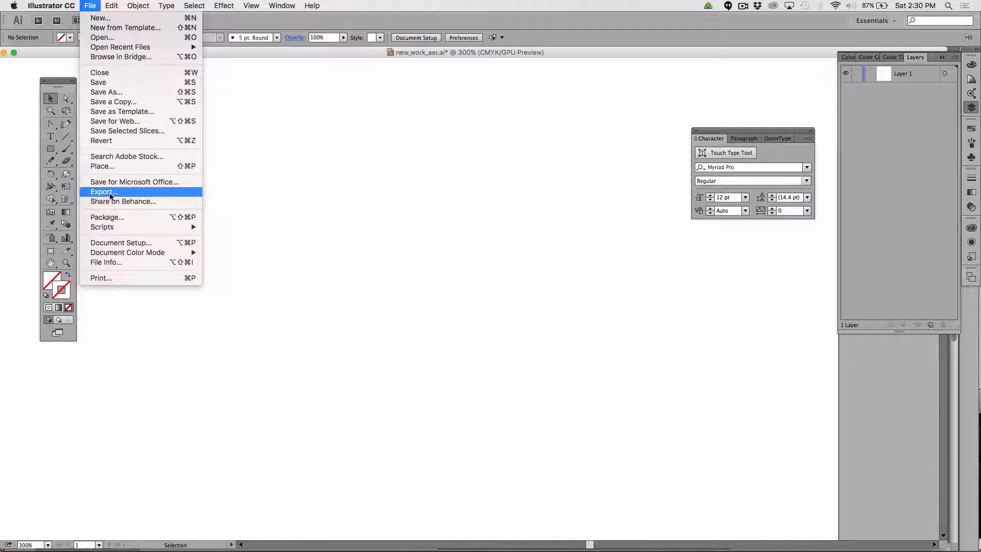
left_click(102, 166)
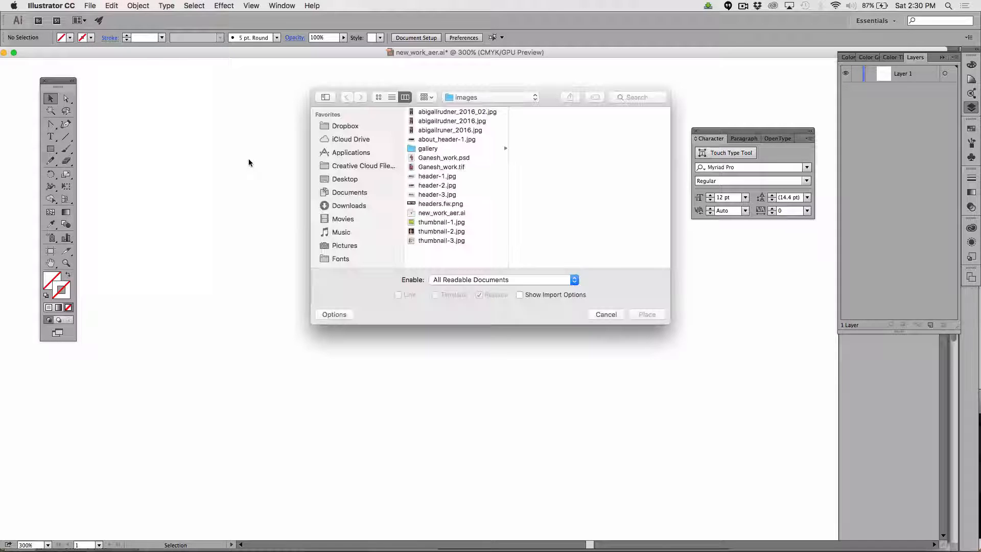
left_click(344, 180)
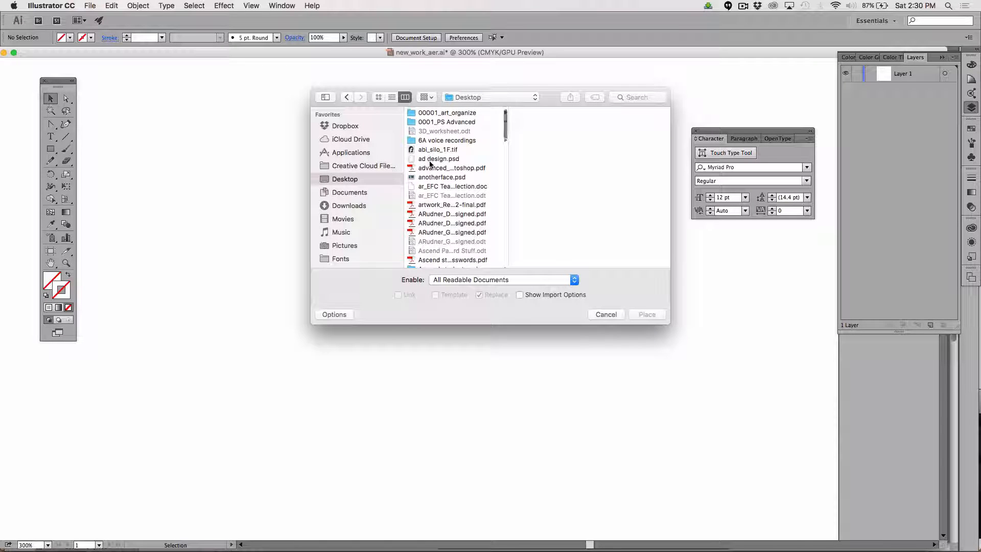
scroll(425, 241, "down", 3)
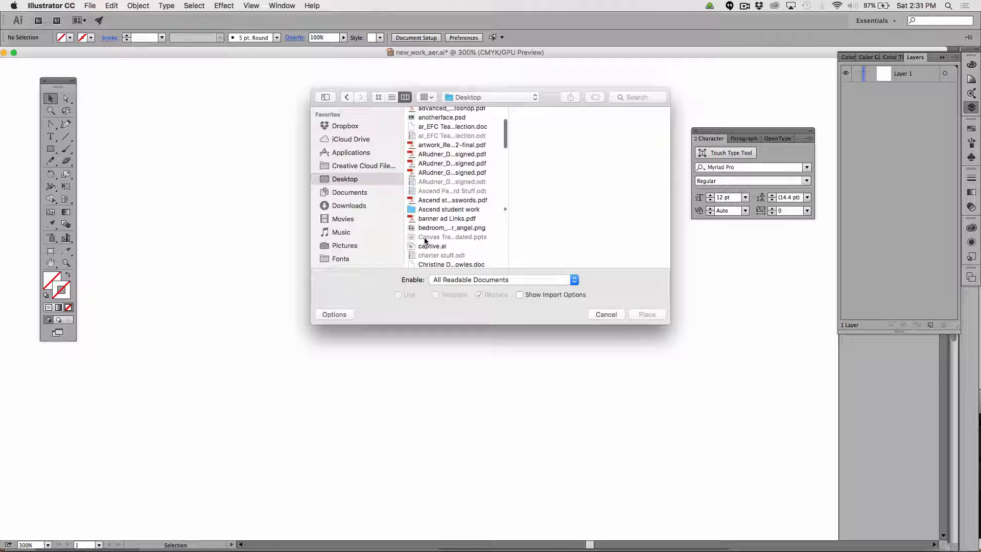
scroll(425, 241, "down", 5)
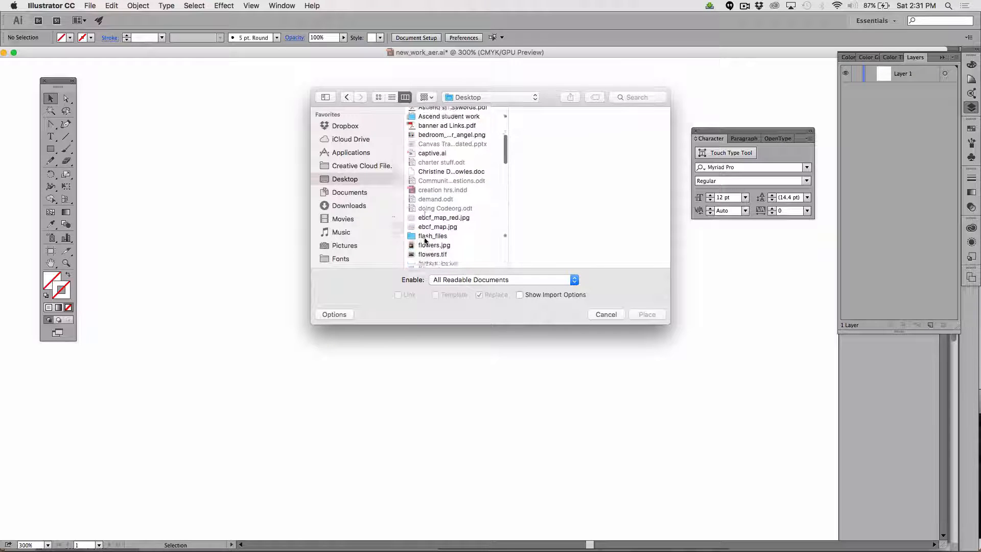
scroll(425, 240, "down", 5)
left_click(434, 182)
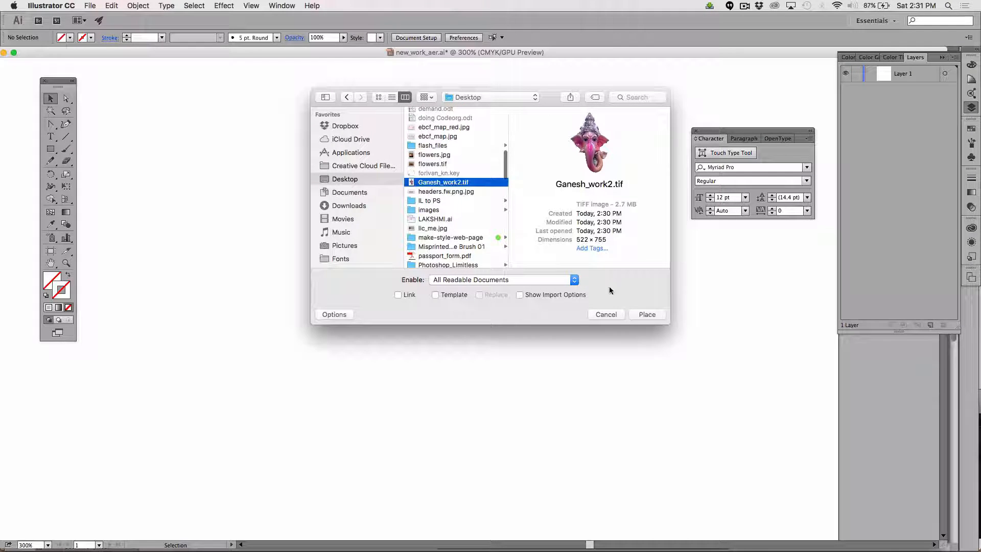
left_click(642, 313)
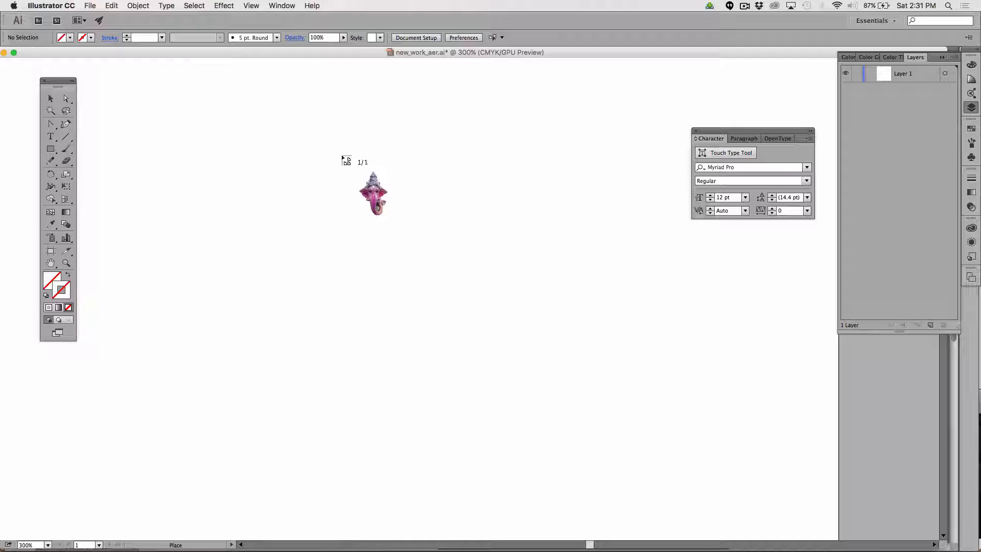
left_click_drag(212, 104, 702, 469)
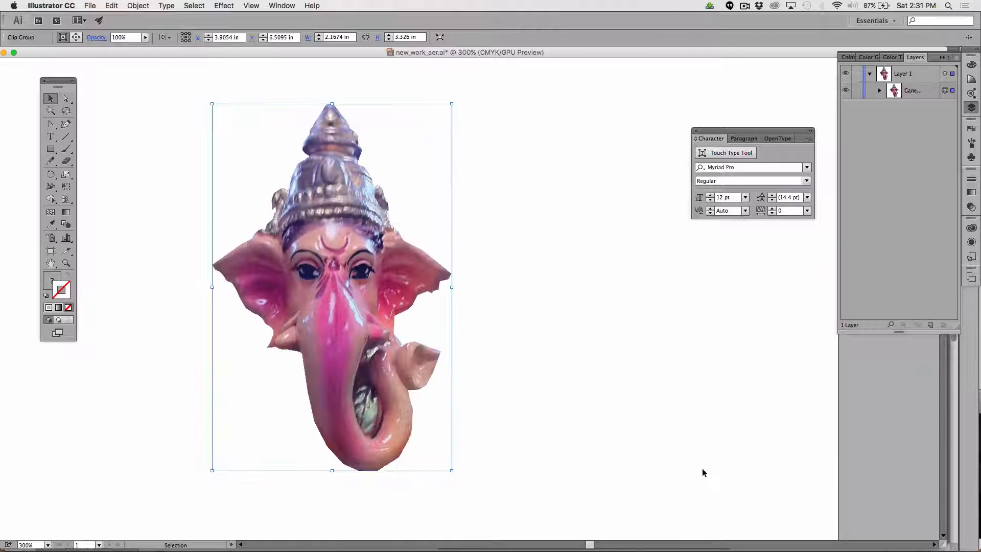
scroll(521, 378, "down", 4)
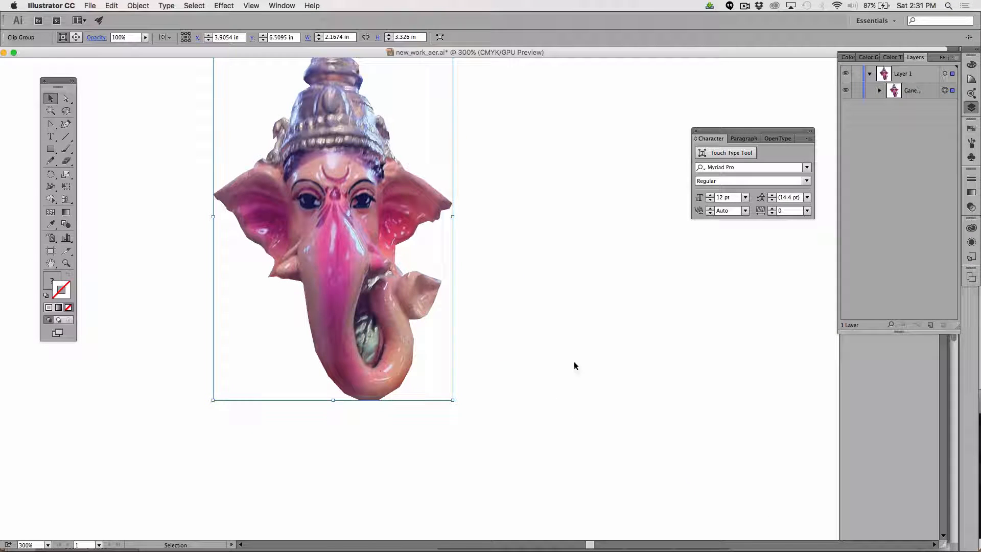
Switch to Photoshop, move the Layers panel up beside the Paths panel, and select the clipping_2 path.
key("super+Tab")
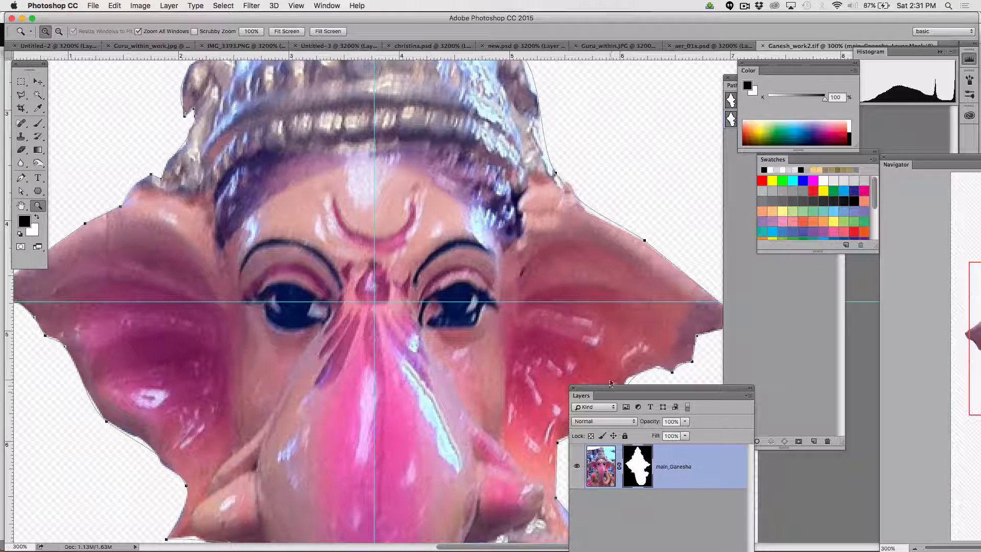
left_click_drag(610, 389, 578, 151)
left_click(730, 119)
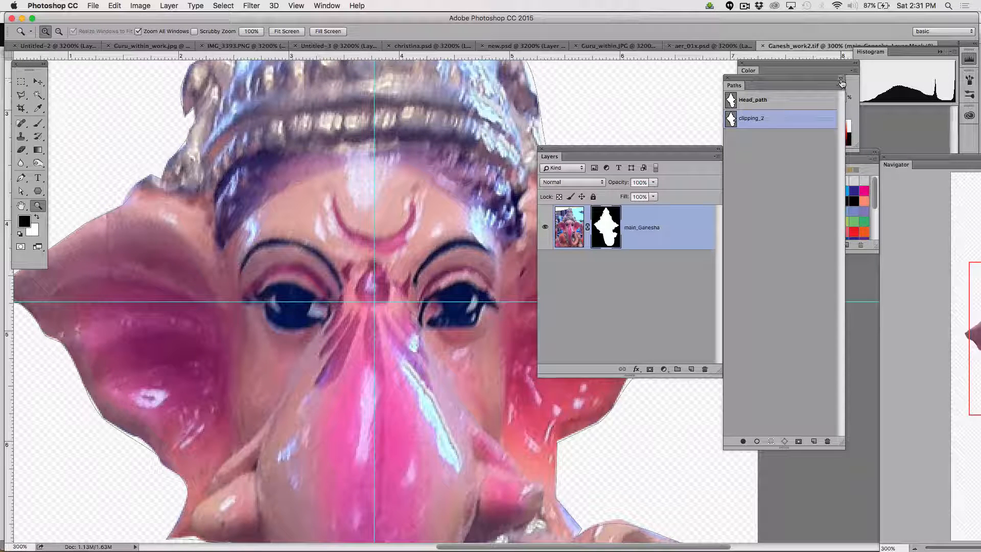
left_click(839, 85)
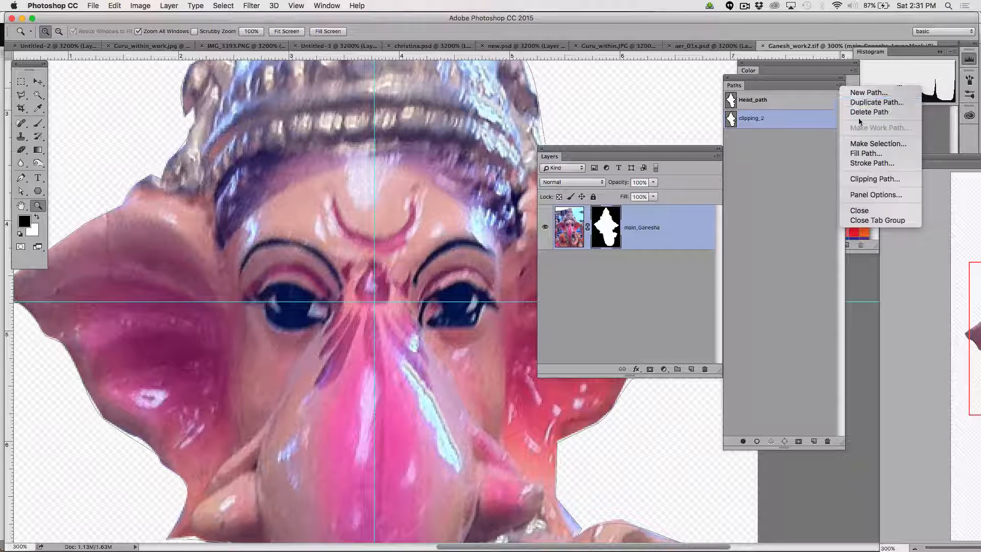
left_click(760, 146)
left_click(746, 120)
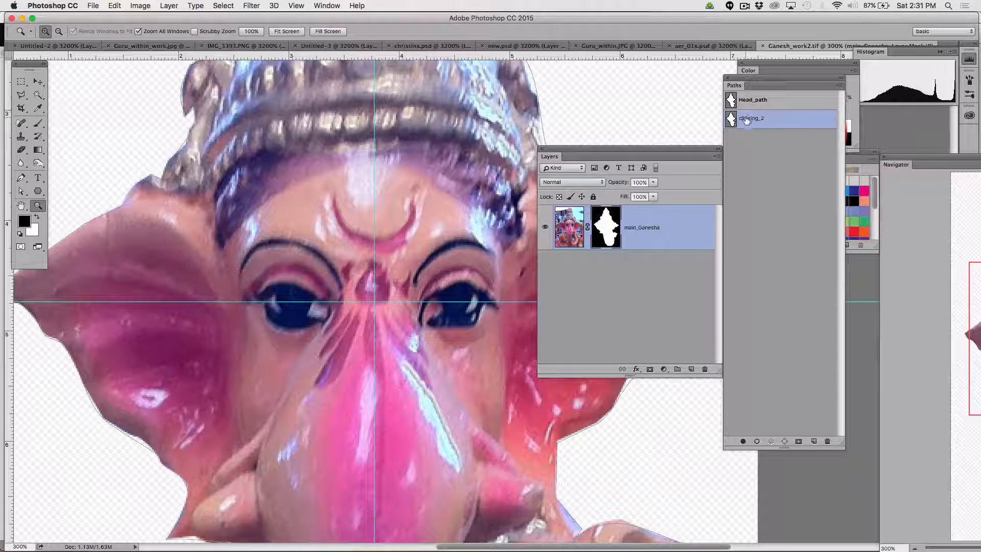
Designate clipping_2 as the clipping path of Ganesh_work2.tif, leaving the flatness blank.
left_click(840, 85)
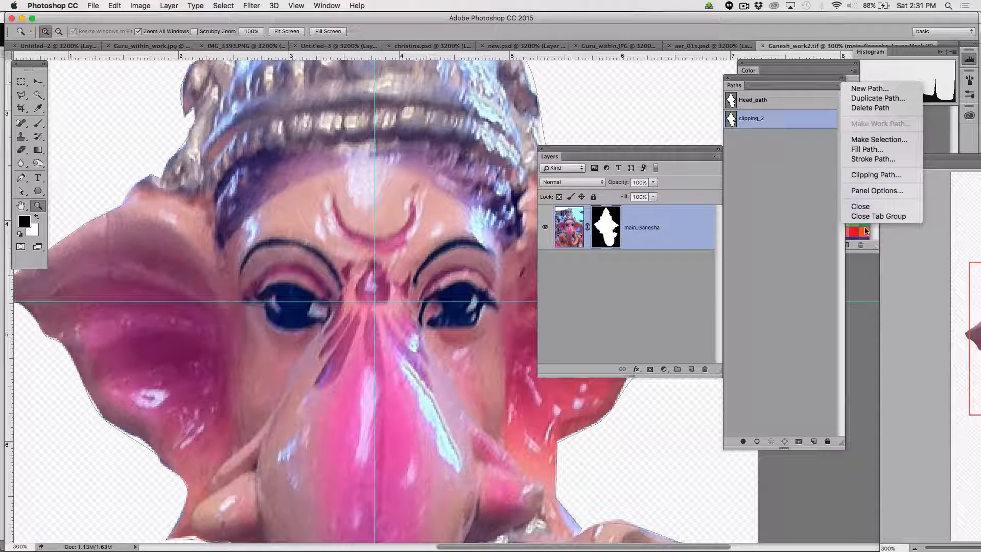
left_click(868, 175)
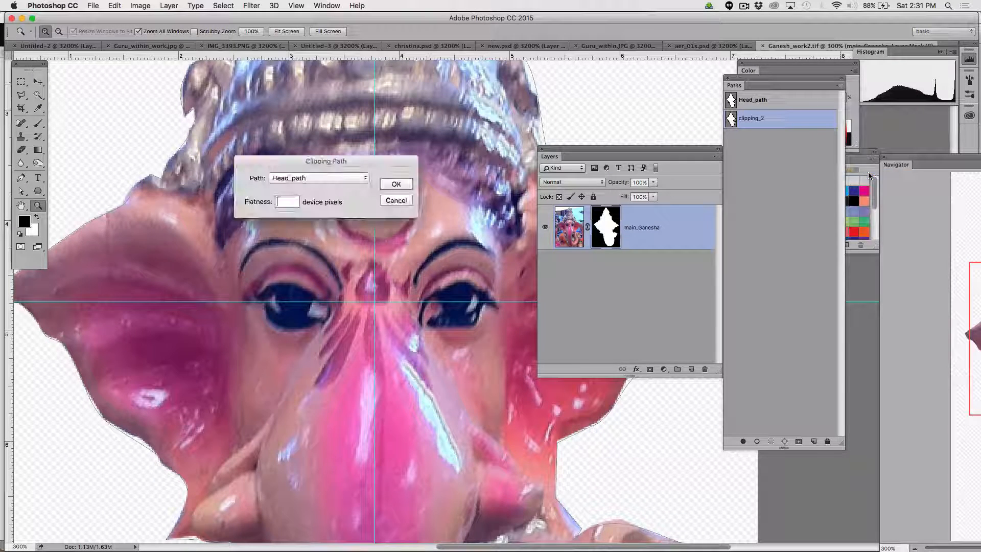
left_click(329, 178)
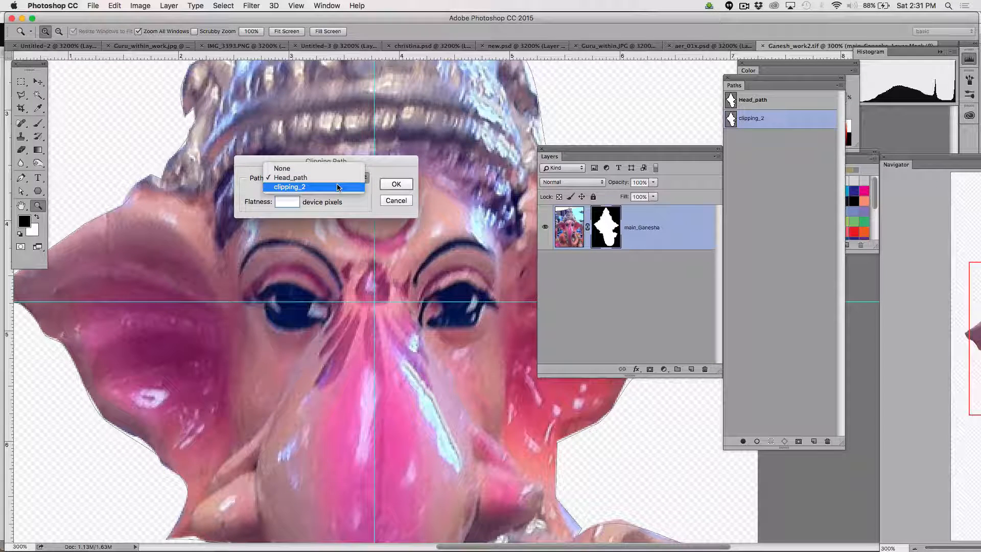
left_click(326, 187)
left_click(397, 184)
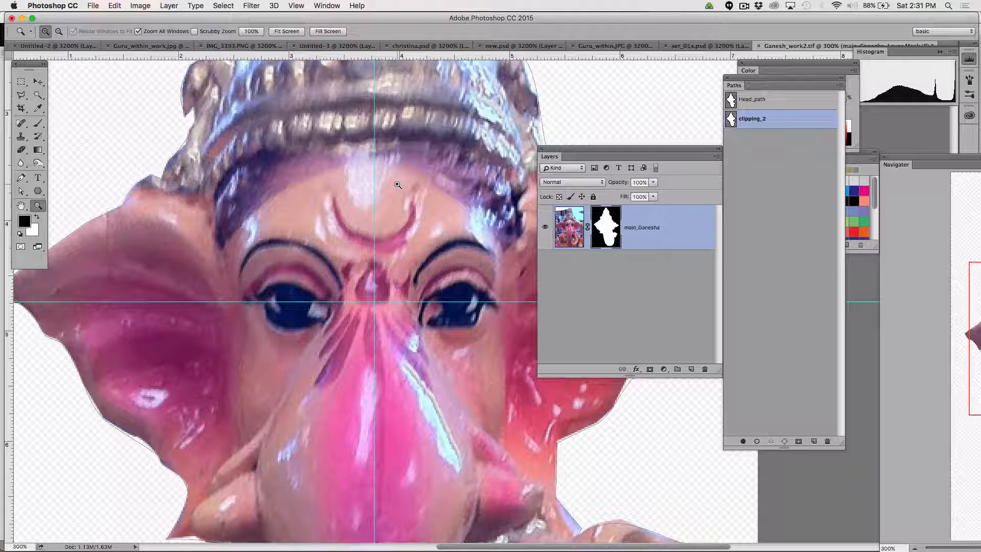
Save the document over Ganesh_work2.tif on the Desktop, keeping layers and transparency, with no image compression and RLE layer compression.
left_click(93, 5)
mouse_move(108, 151)
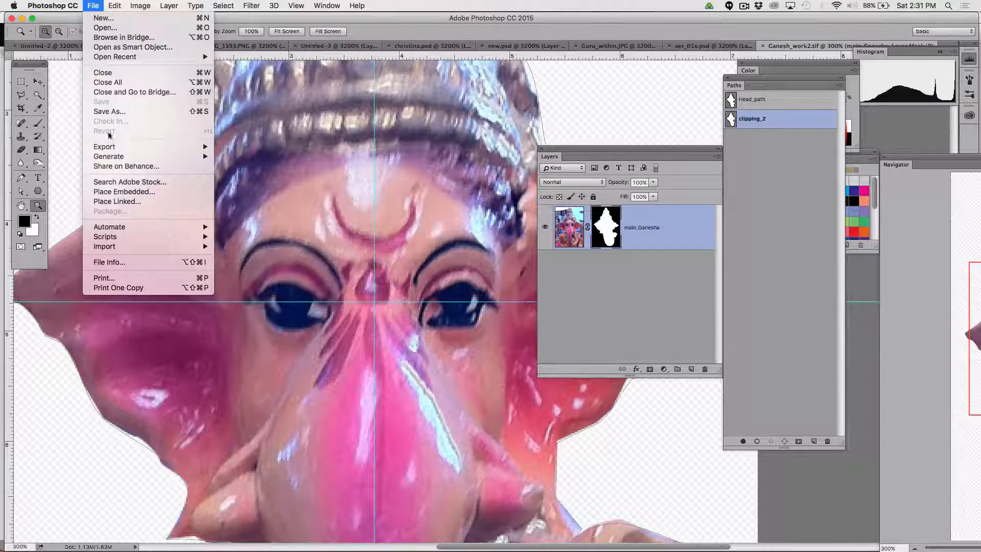
left_click(111, 112)
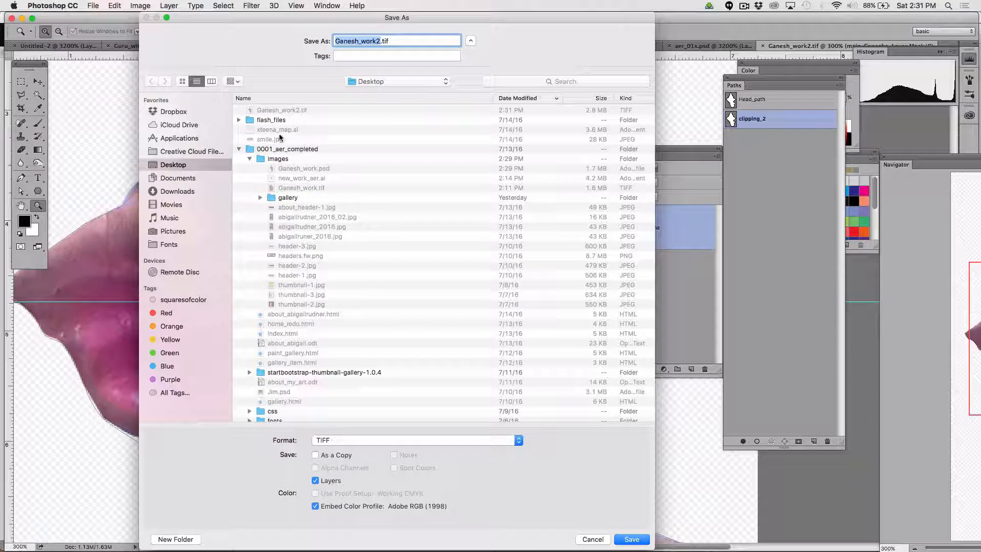
left_click(631, 539)
key("Escape")
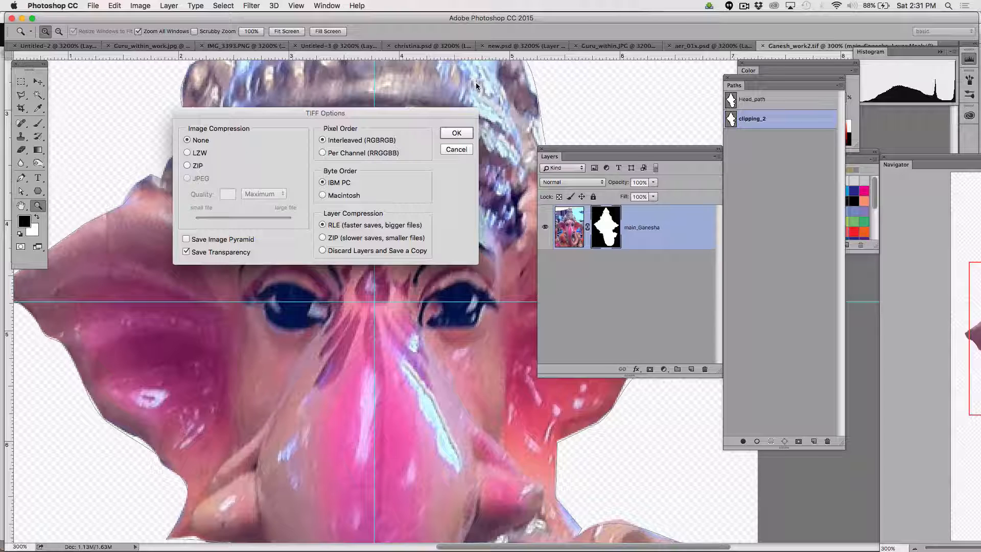
key("Return")
Switch to Illustrator and show the Info and Links panels for the placed Ganesha image.
key("super+Tab")
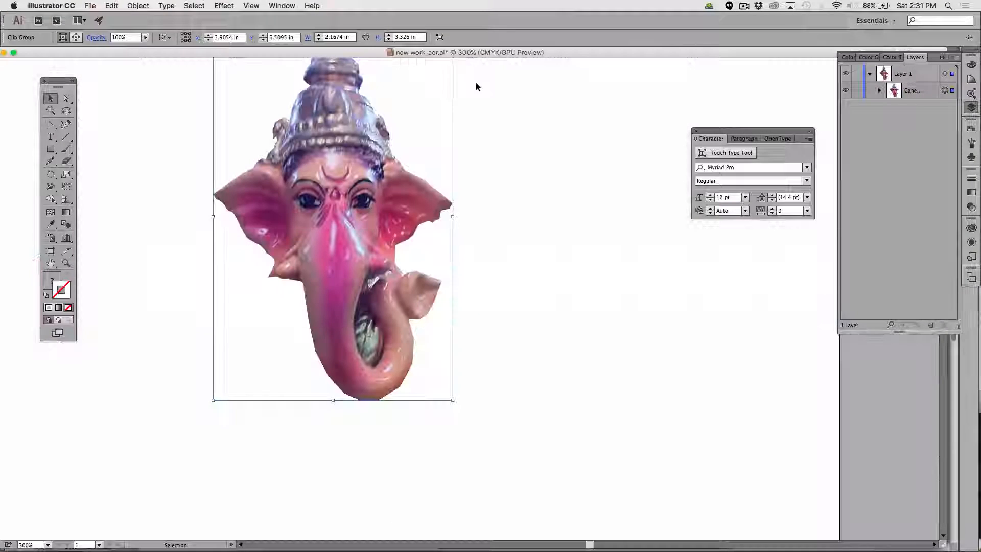
left_click(554, 187)
left_click(388, 211)
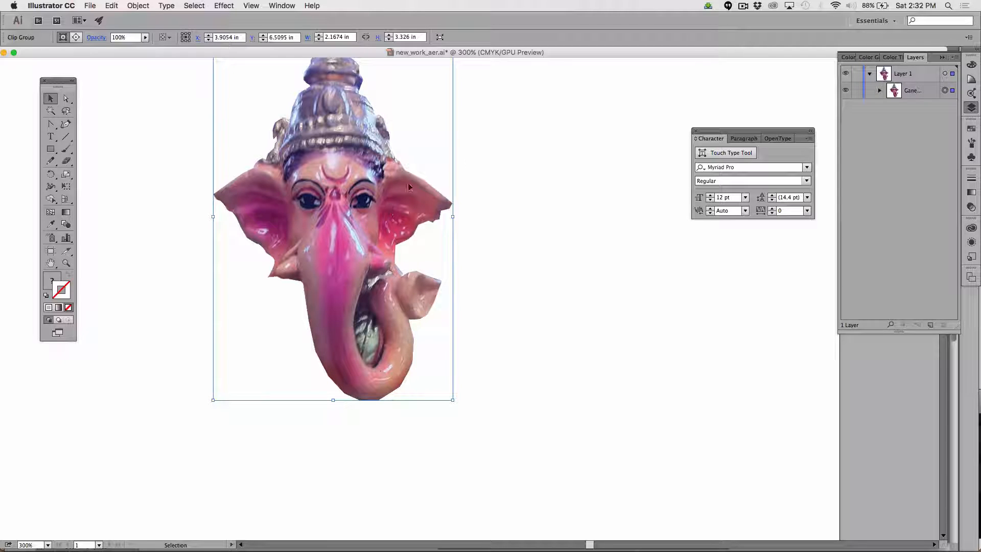
left_click(287, 5)
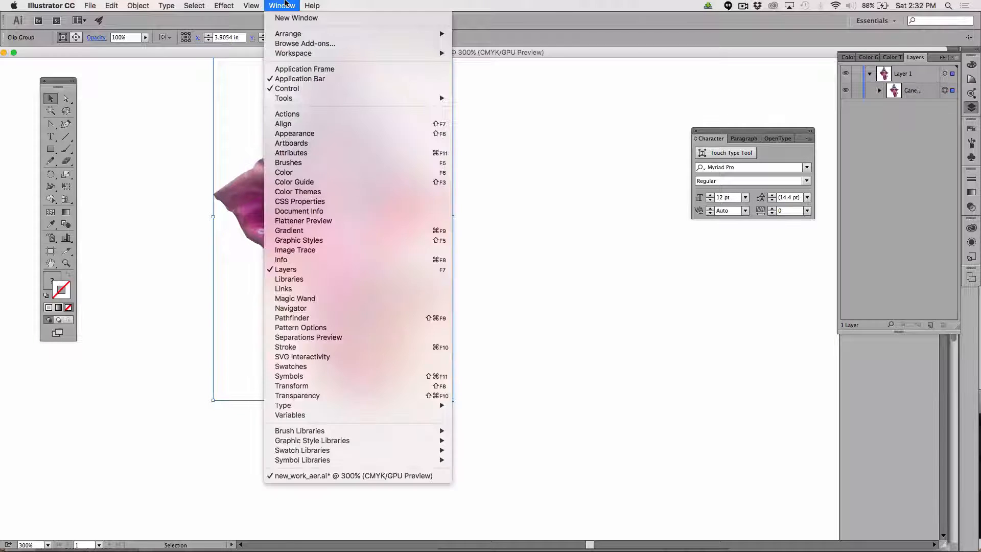
left_click(304, 259)
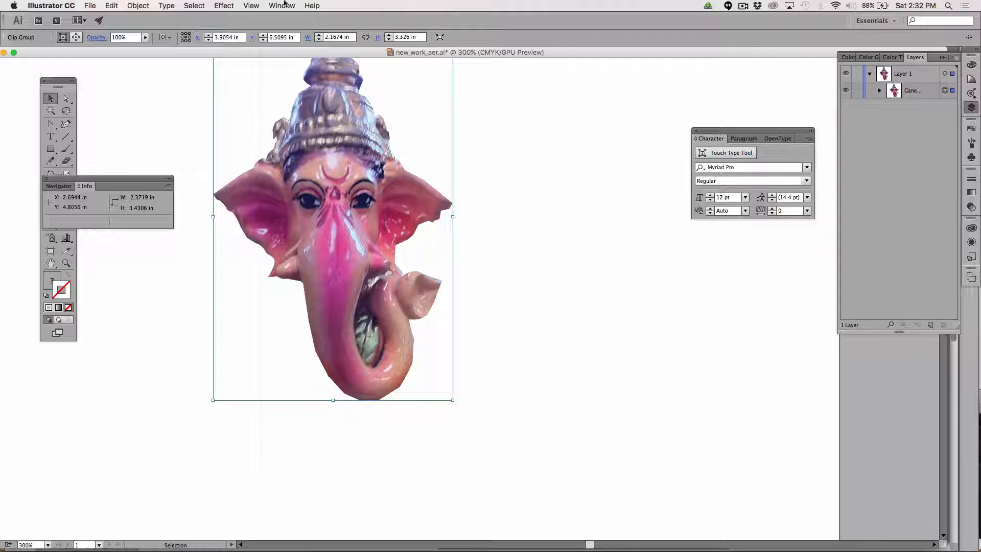
left_click(285, 5)
left_click(313, 287)
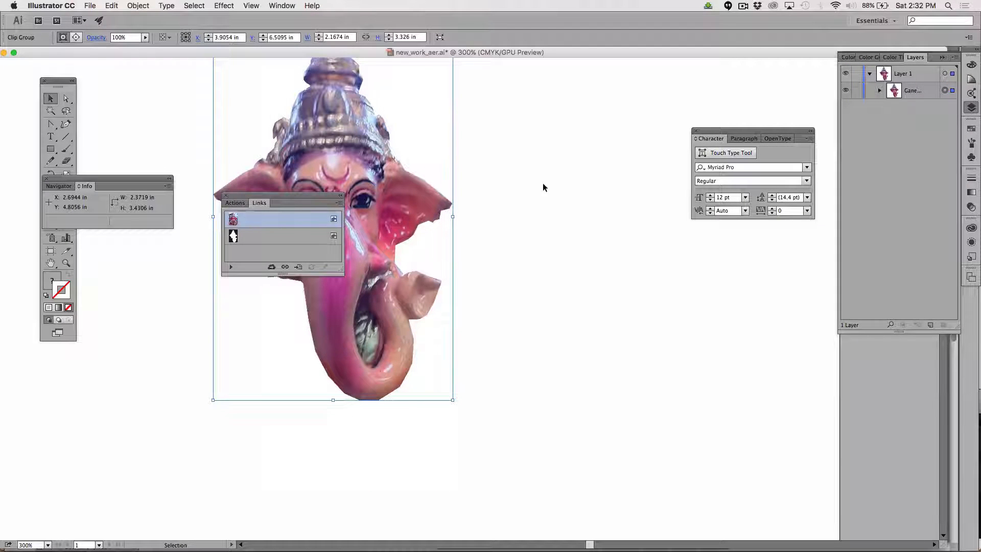
Move the Links panel off the artwork, enlarge it, and show the link details of the embedded black-and-white mask image.
left_click_drag(285, 196, 710, 89)
left_click(662, 130)
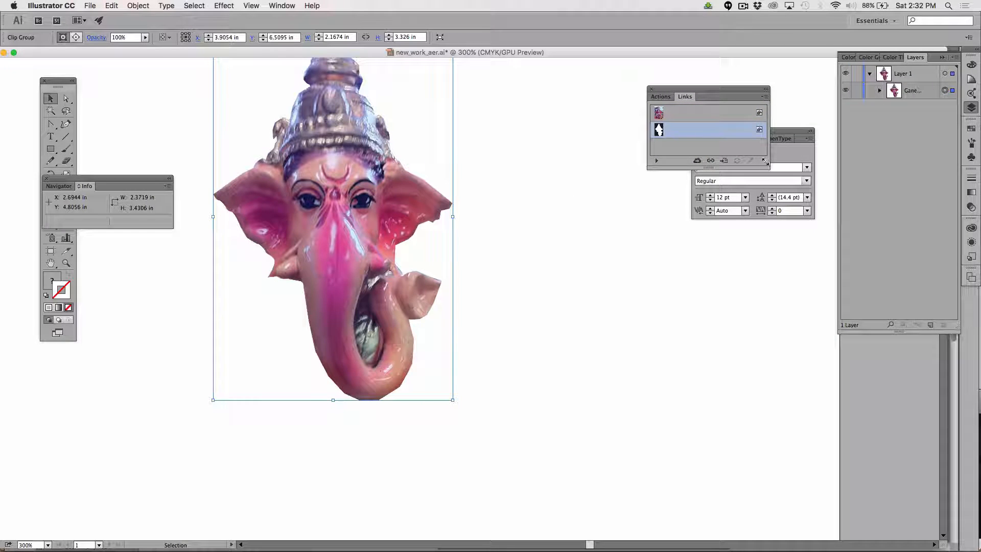
left_click_drag(766, 164, 813, 293)
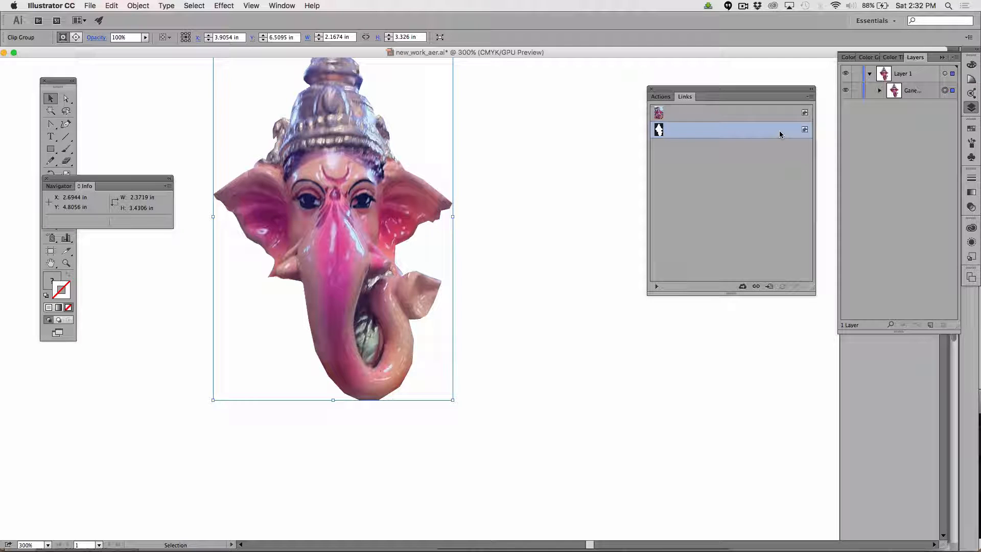
left_click(809, 110)
double_click(800, 130)
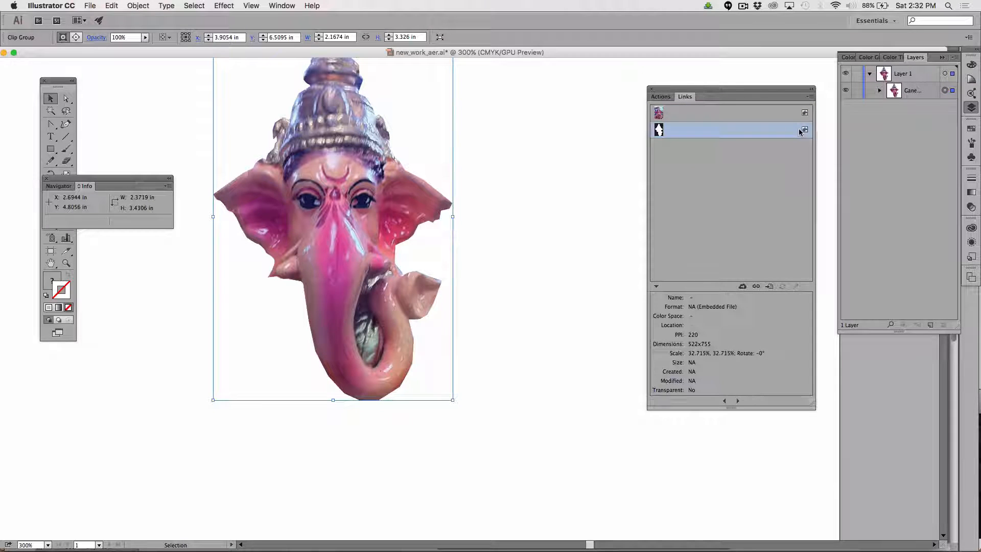
Delete the previously placed Ganesha cut-out from the page.
left_click(616, 214)
left_click(310, 201)
key("Delete")
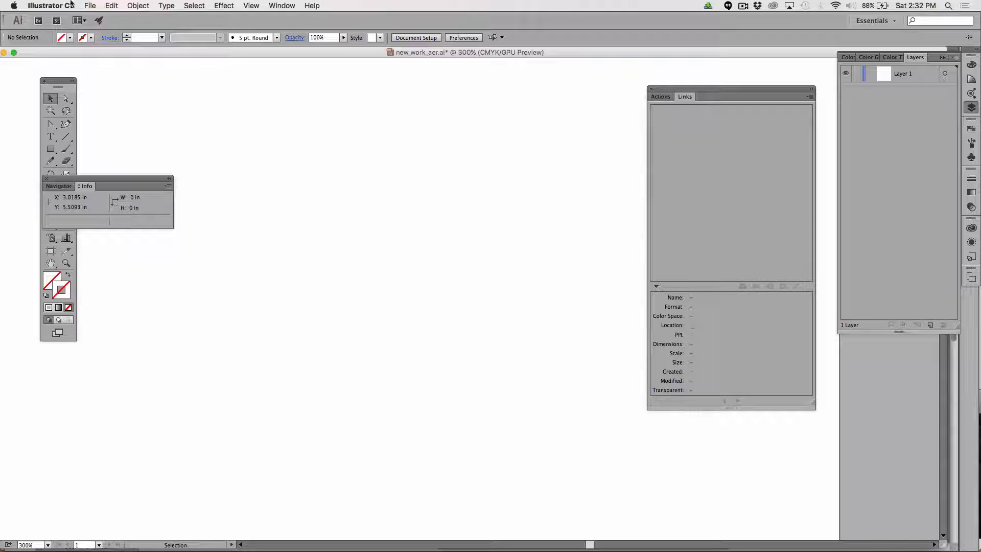
Place the updated Ganesh_work2.tif from the Desktop unlinked on the empty page, about 2.05 in wide and 3.17 in high.
left_click(90, 5)
left_click(128, 167)
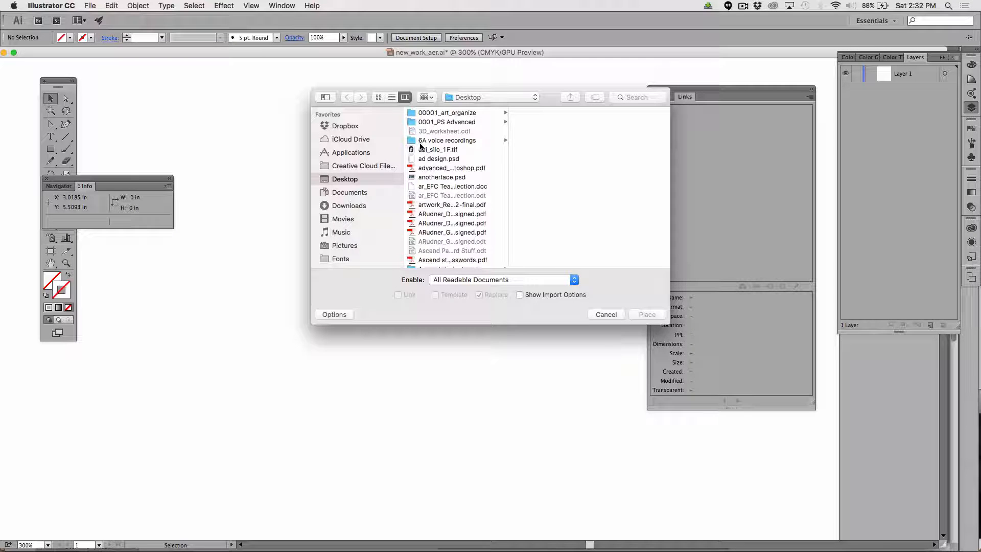
key("g")
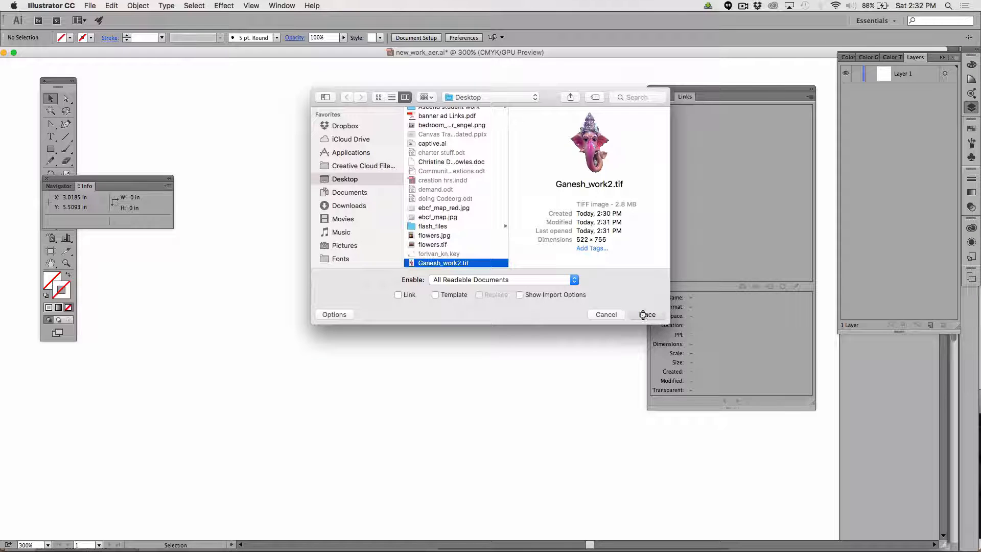
left_click(646, 313)
left_click_drag(268, 211, 514, 538)
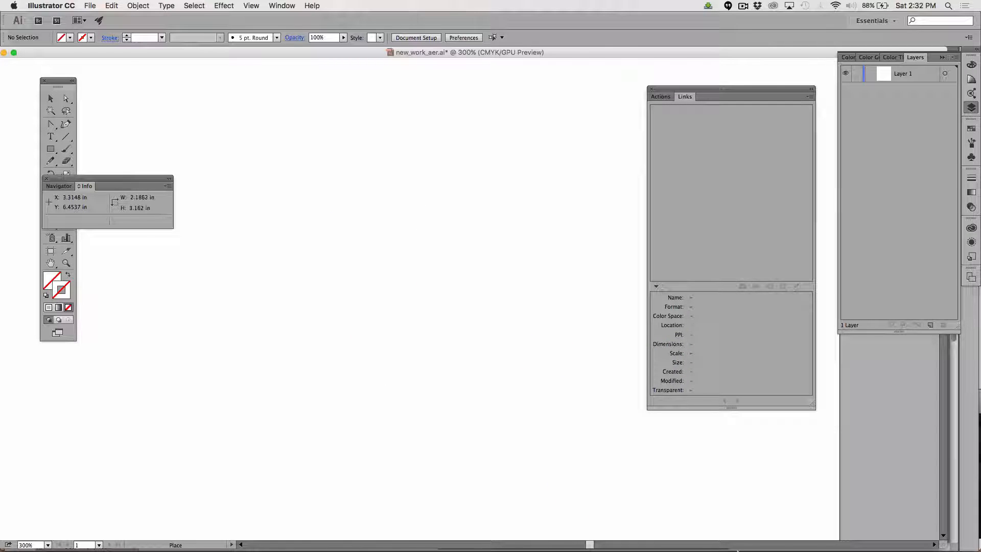
Move the placed Ganesha head down about 0.46 in and expand its group under Layer 1 to reveal its contents.
scroll(581, 381, "down", 1)
scroll(580, 381, "down", 5)
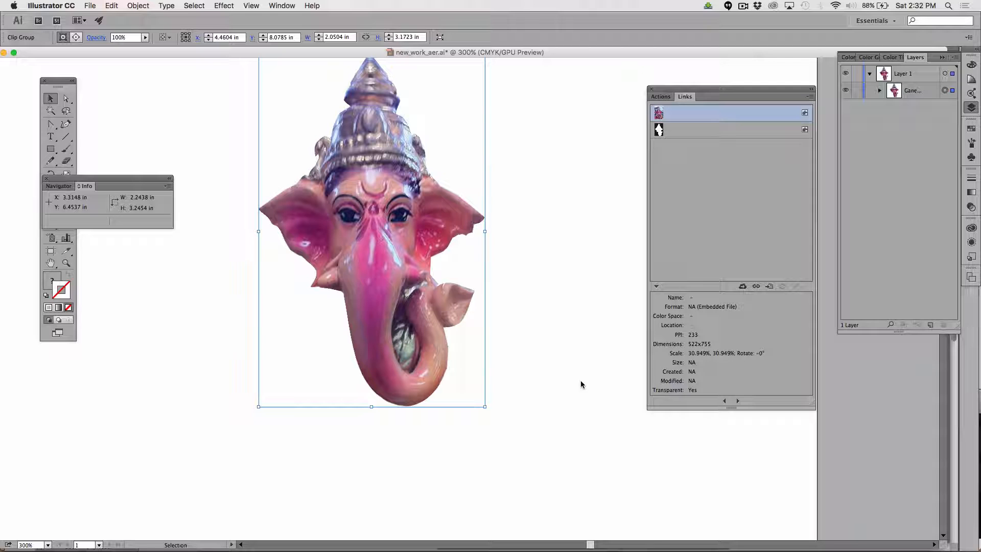
left_click_drag(380, 176, 380, 227)
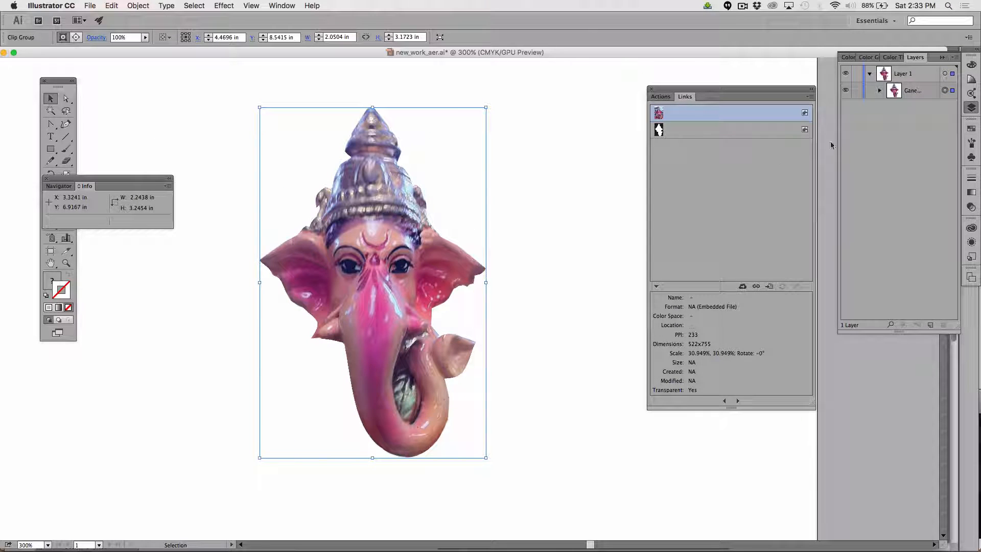
left_click(879, 91)
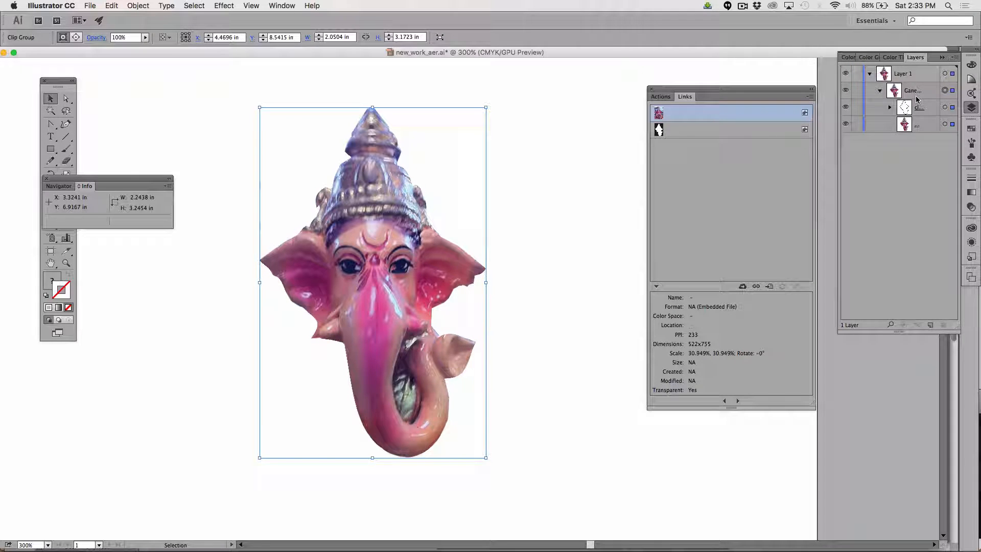
left_click(741, 6)
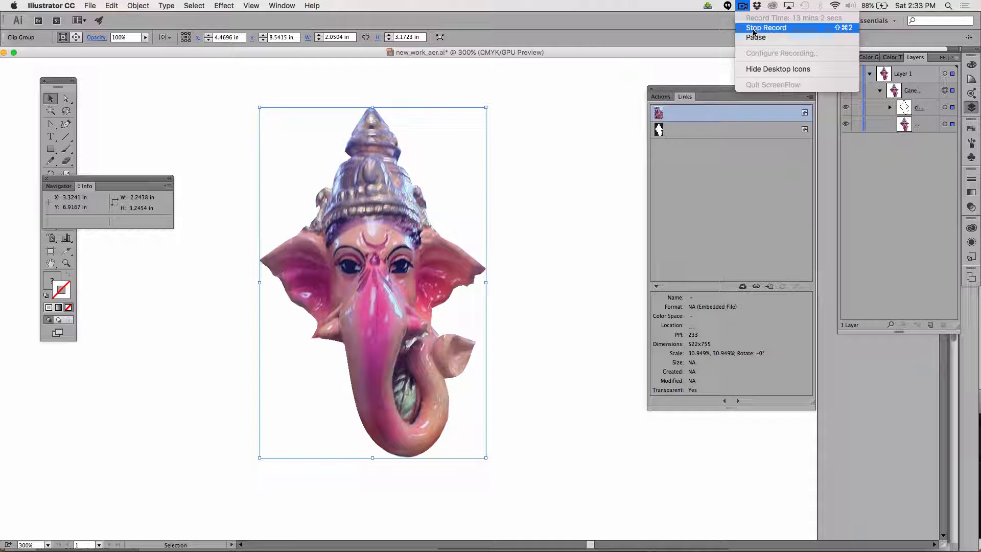